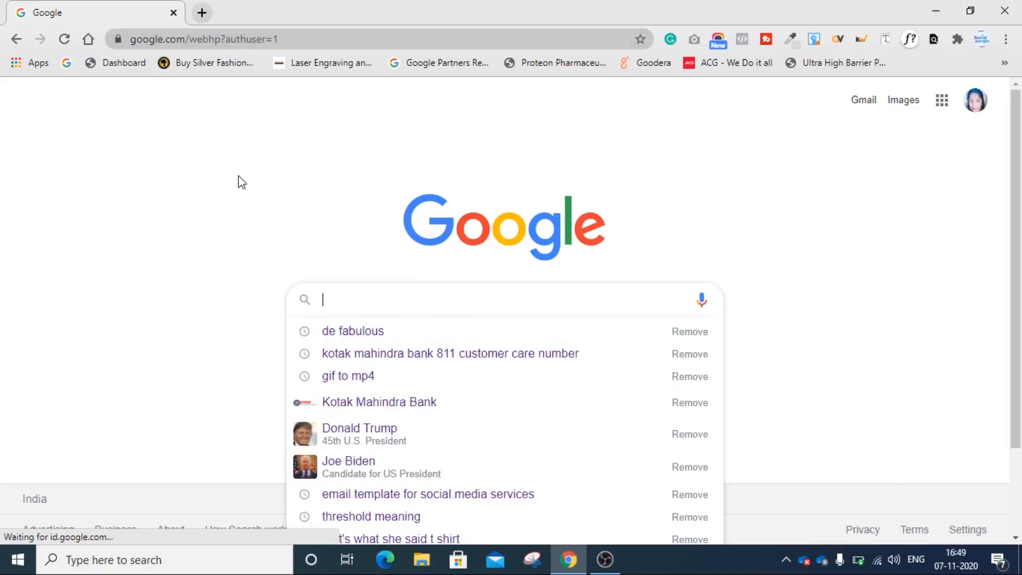
# - Open google.com in the current browser tab
pyautogui.click(251, 106)
pyautogui.click(266, 38)
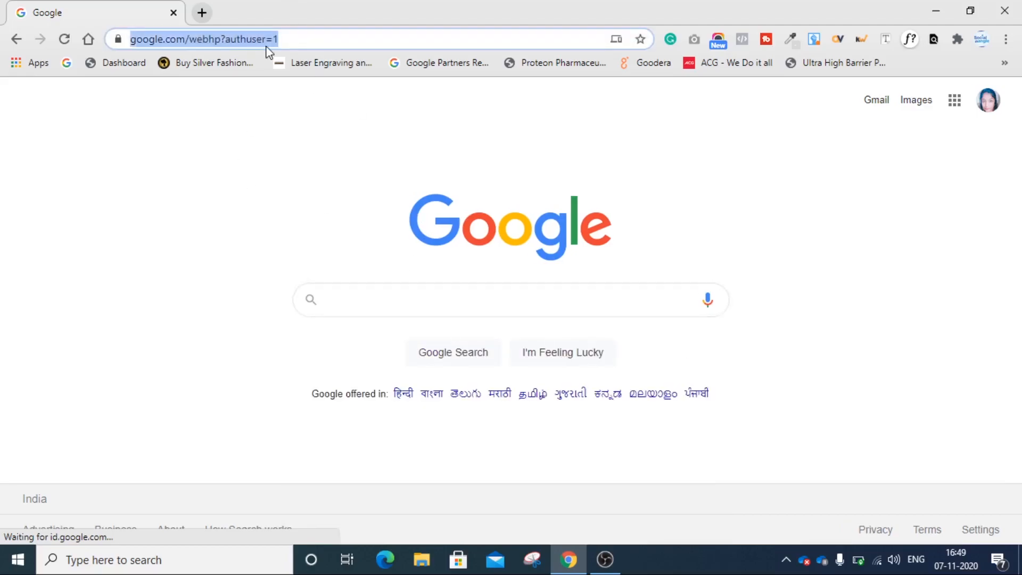
pyautogui.write('go')
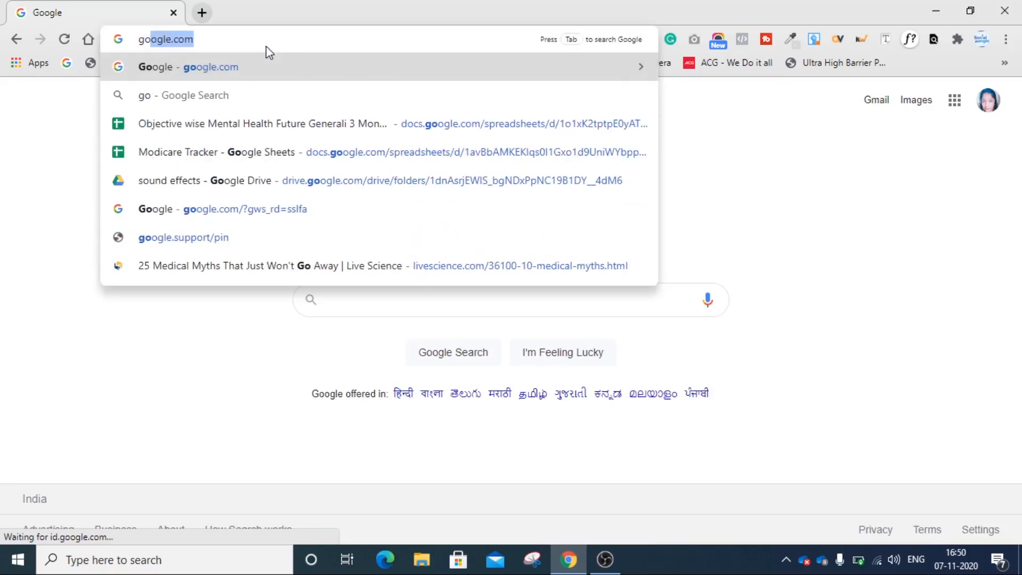
pyautogui.press('Return')
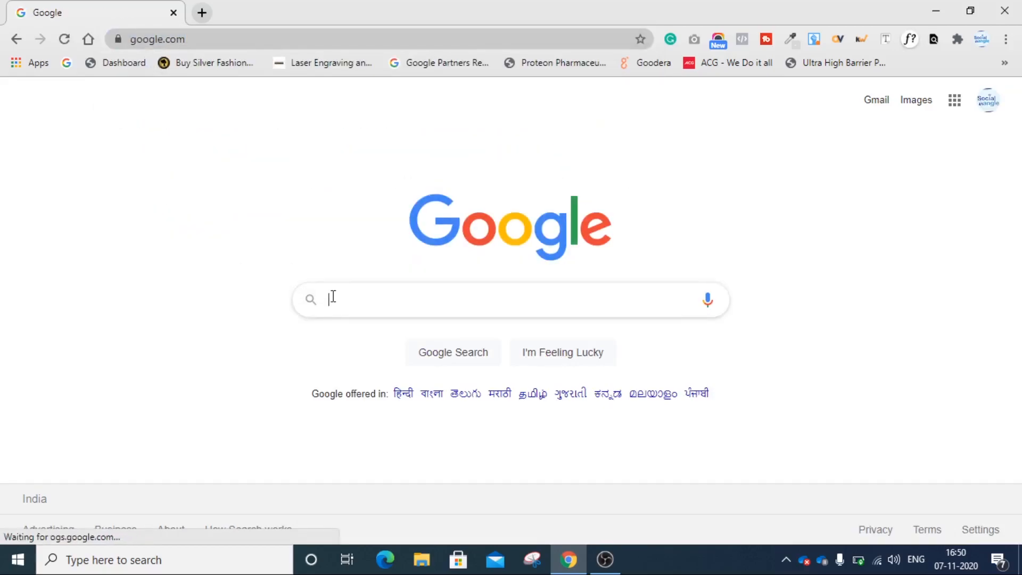
# - Search Google for "google ads 2000 credit"
pyautogui.click(374, 302)
pyautogui.write('g')
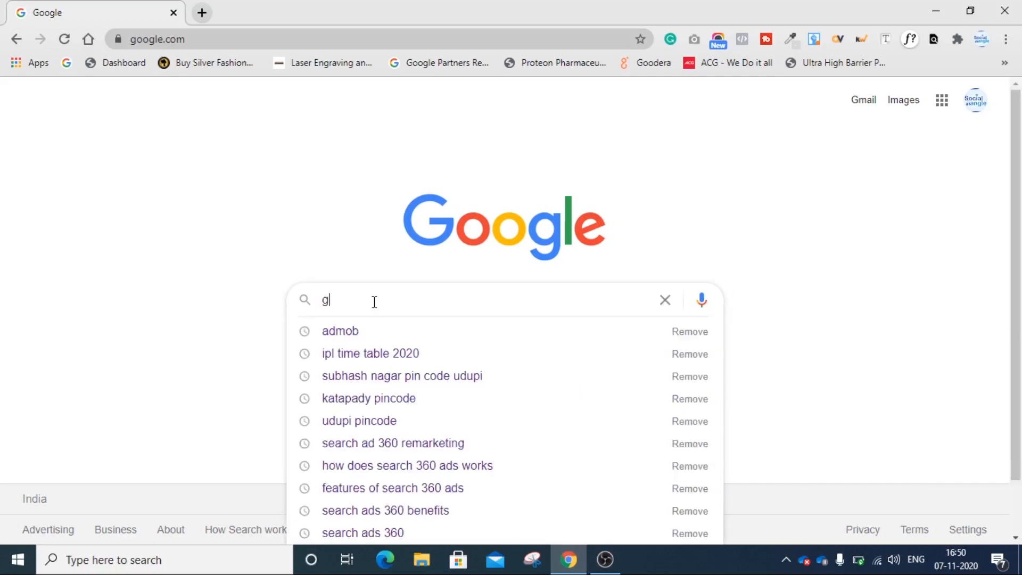
pyautogui.write('oogl')
pyautogui.press('BackSpace')
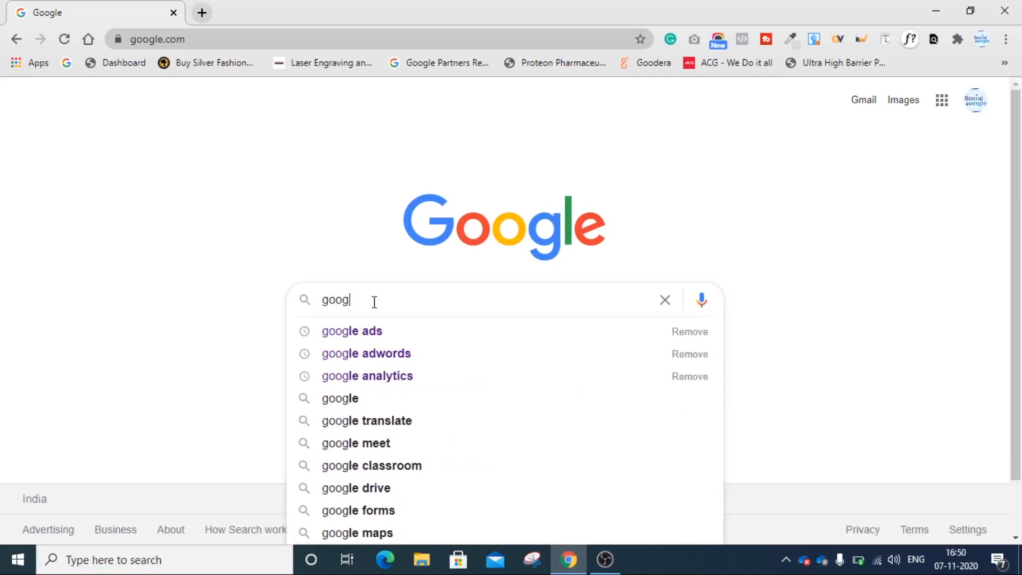
pyautogui.write('le ads ')
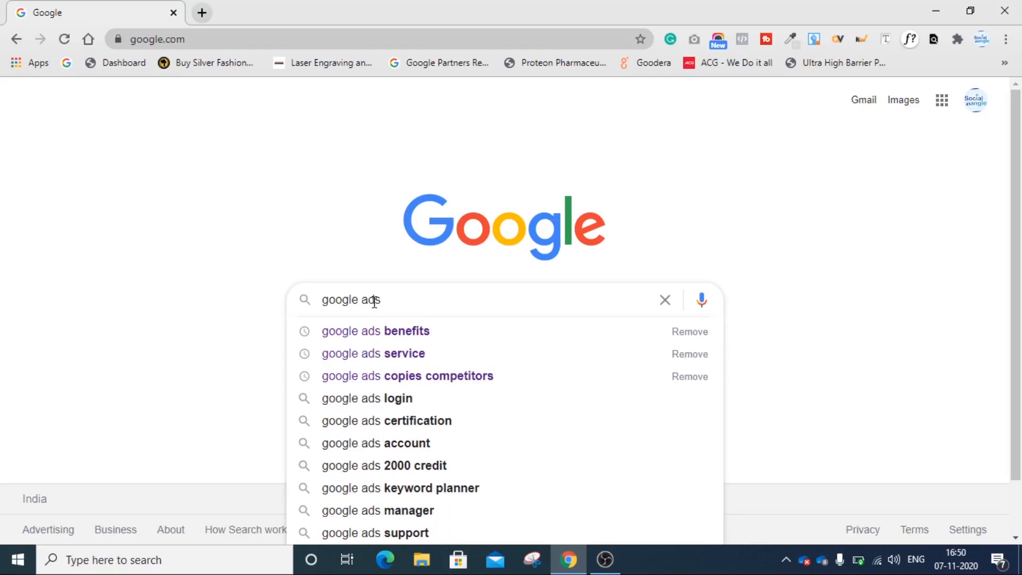
pyautogui.write('2000 cred')
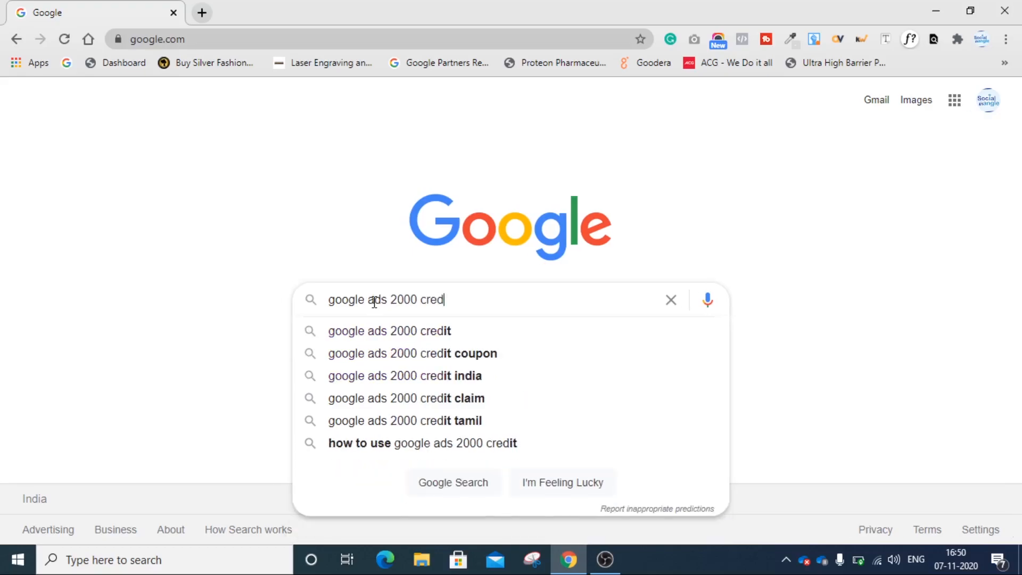
pyautogui.write('it')
pyautogui.press('Return')
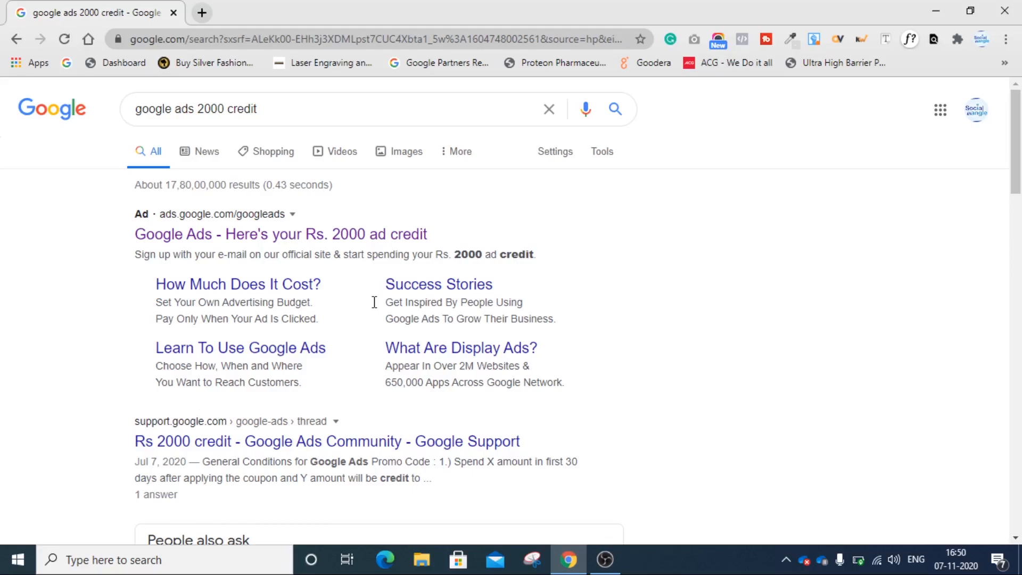
# - Open the Google Ads sponsored result offering the Rs. 2000 ad credit
pyautogui.click(308, 237)
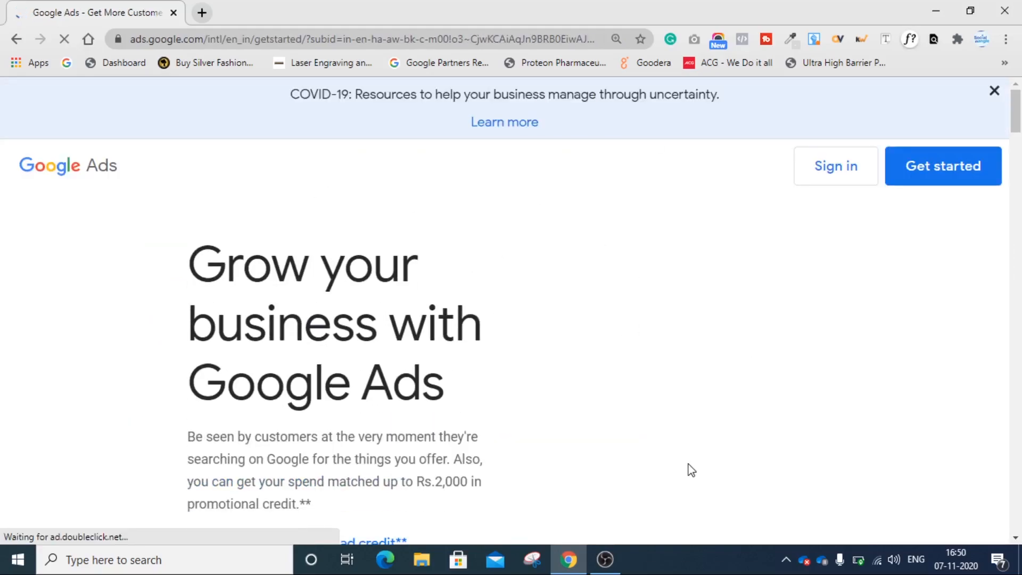
pyautogui.scroll(-5, 689, 465)
pyautogui.scroll(5, 677, 331)
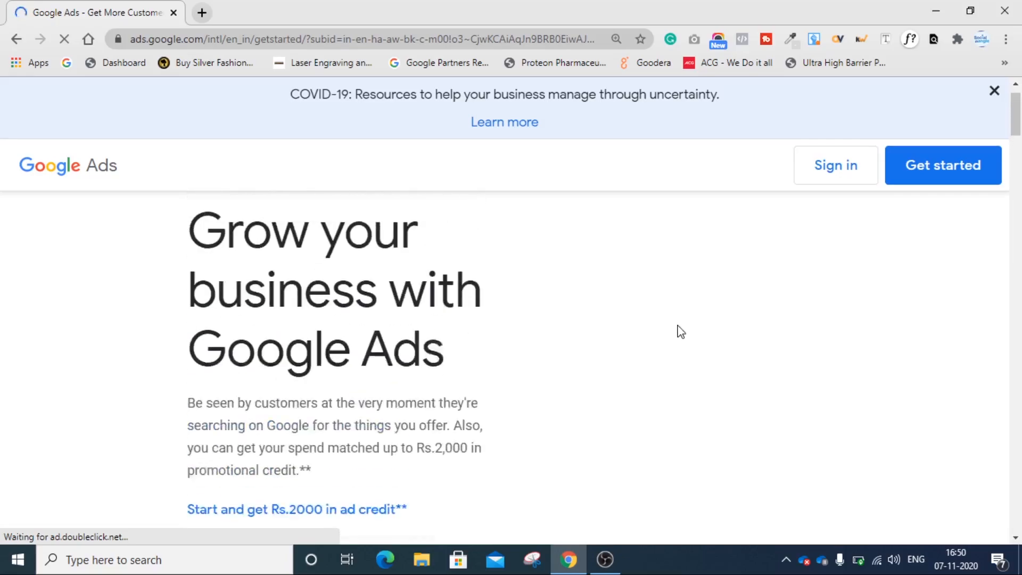
pyautogui.scroll(-4, 286, 420)
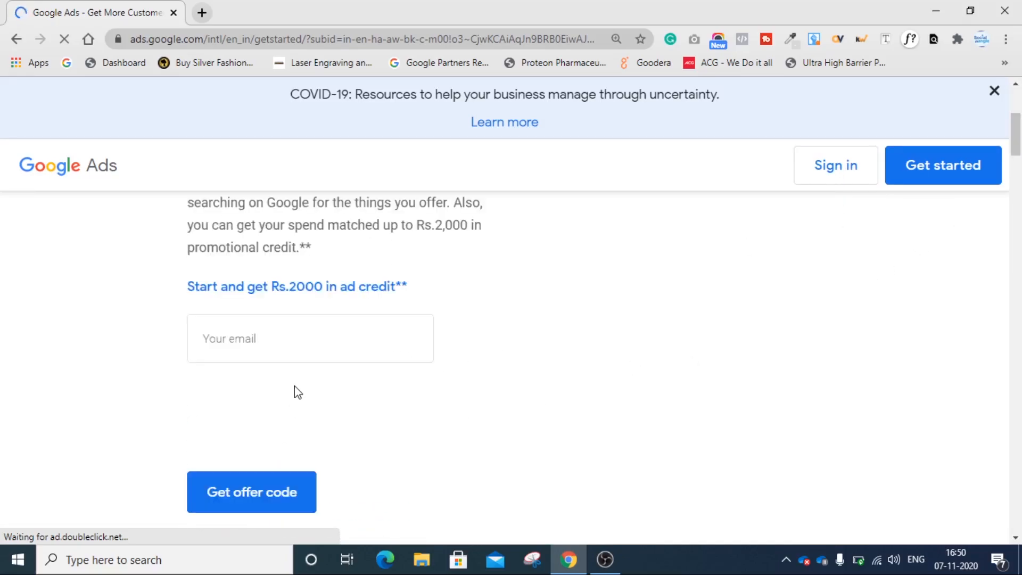
# - Request the Rs.2000 offer code with a saved e-mail address after ticking the reCAPTCHA check
pyautogui.click(240, 340)
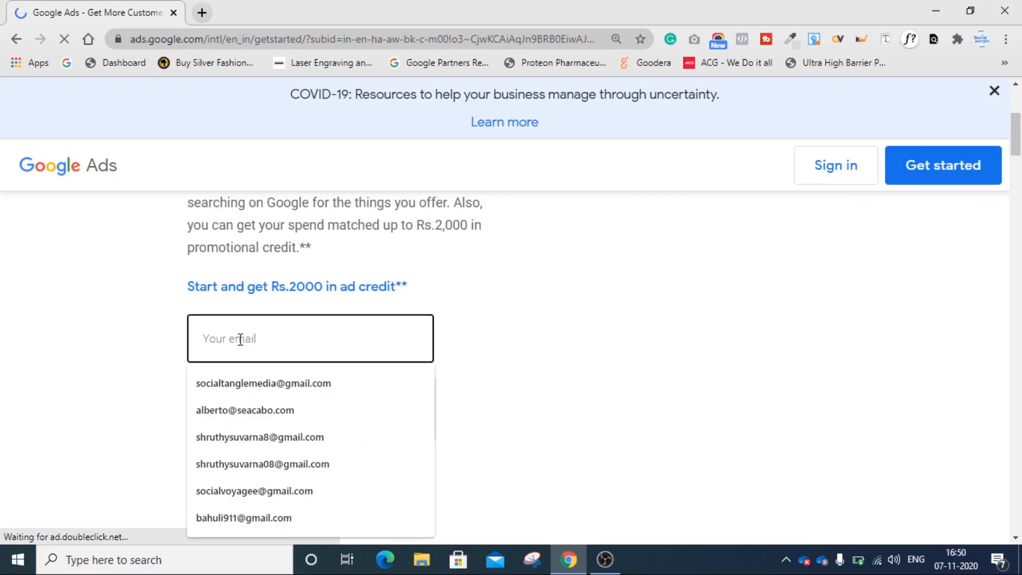
pyautogui.click(245, 436)
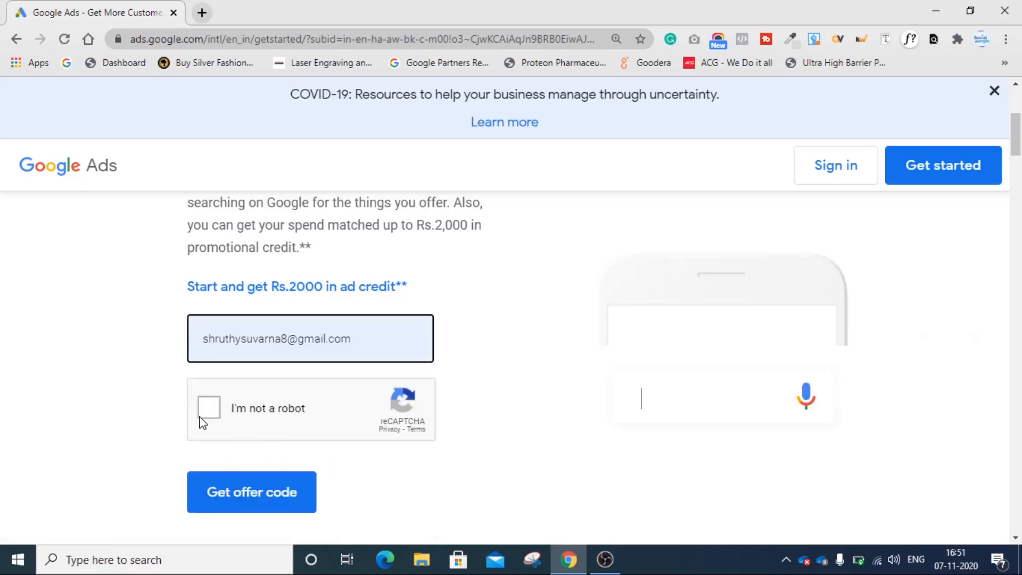
pyautogui.click(212, 413)
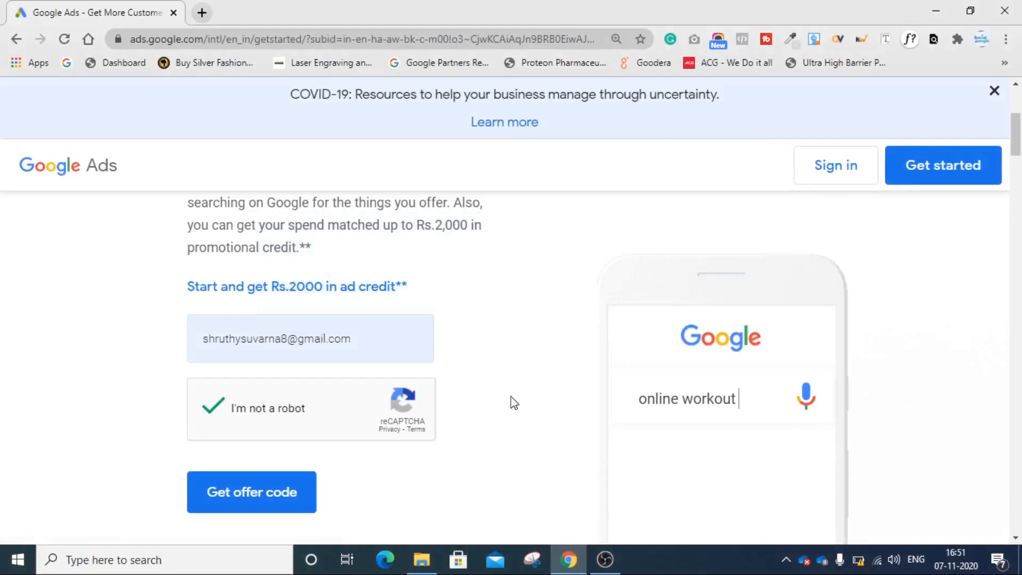
pyautogui.click(273, 494)
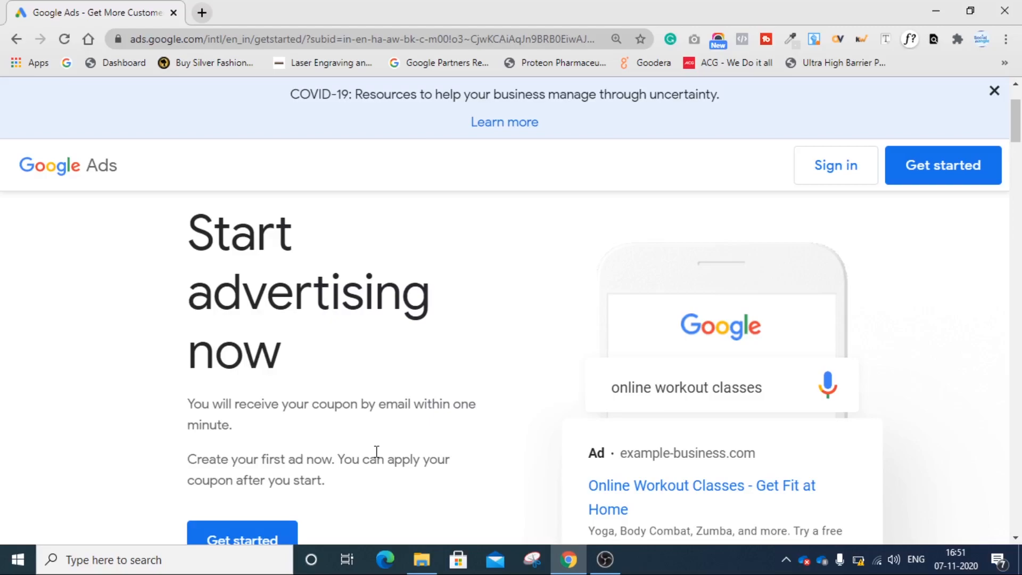
# - Open Gmail in a new tab
pyautogui.click(202, 13)
pyautogui.write('gm')
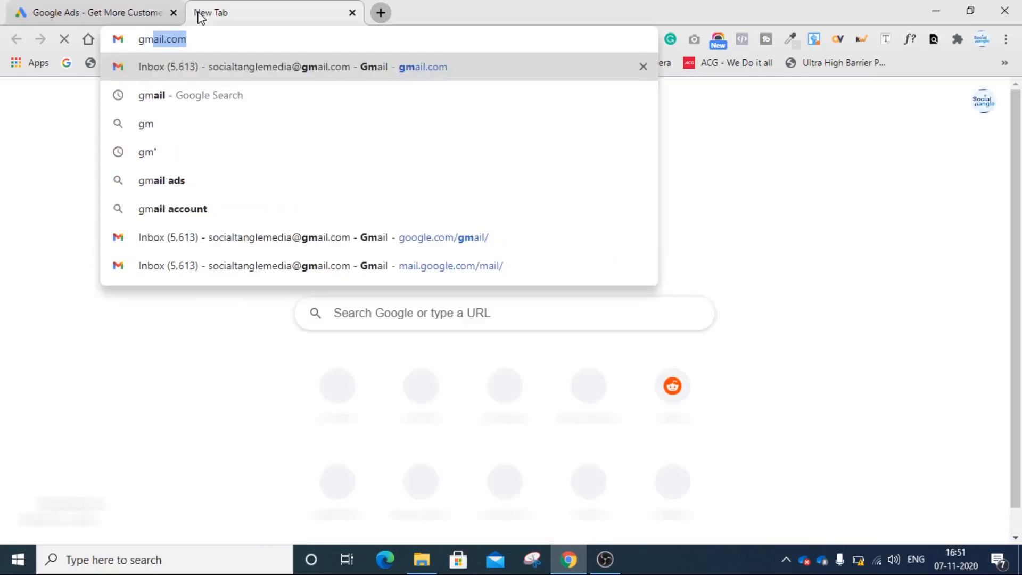
pyautogui.press('Return')
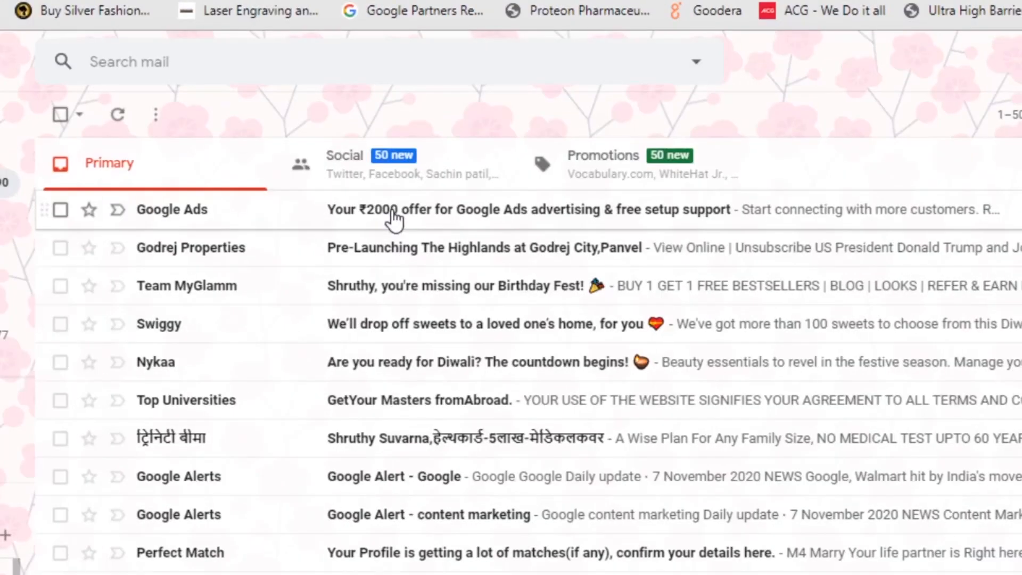
# - Open the Google Ads ₹2000 offer e-mail and follow its Redeem ad credit link
pyautogui.click(370, 181)
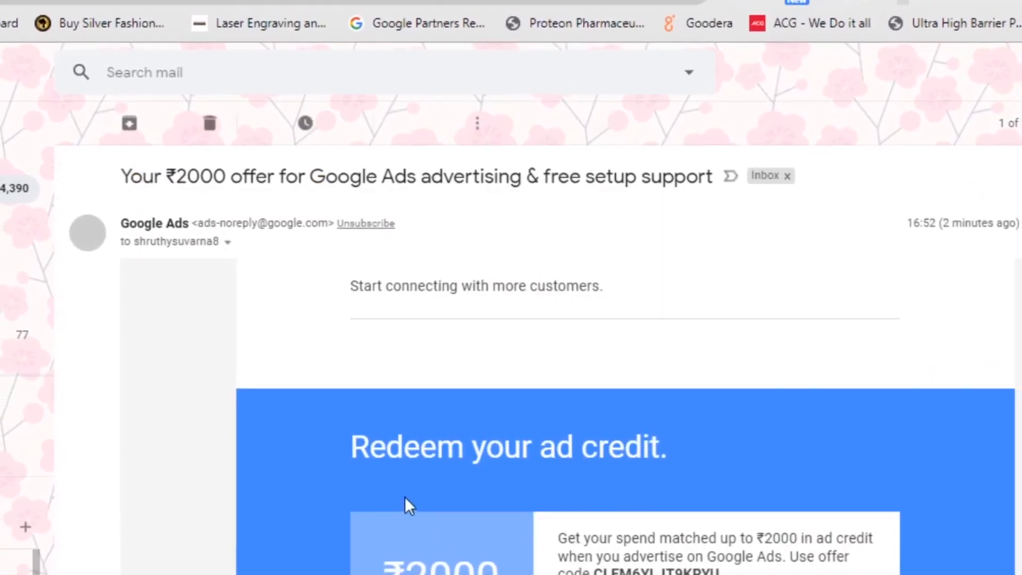
pyautogui.scroll(-4, 426, 449)
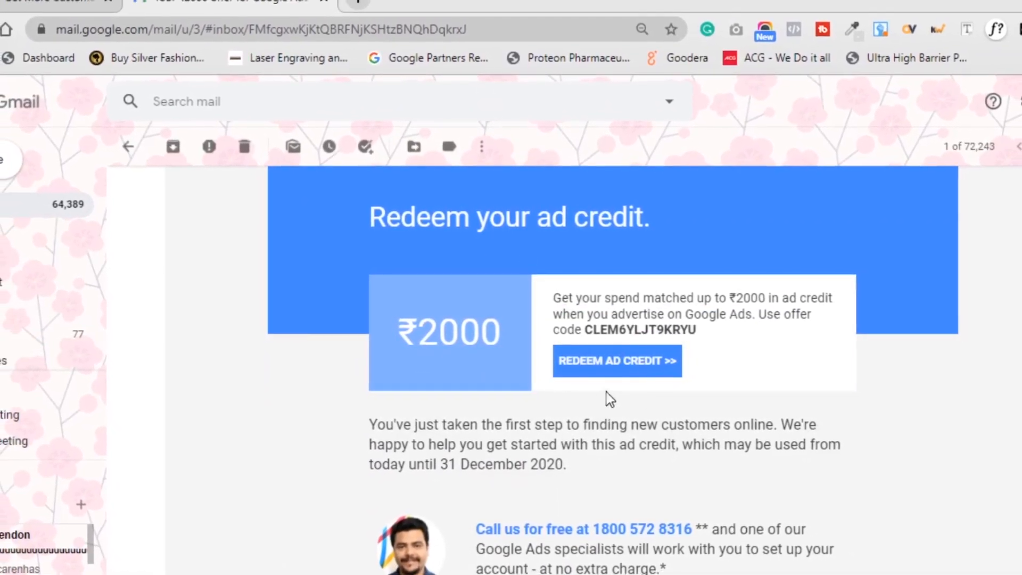
pyautogui.click(612, 366)
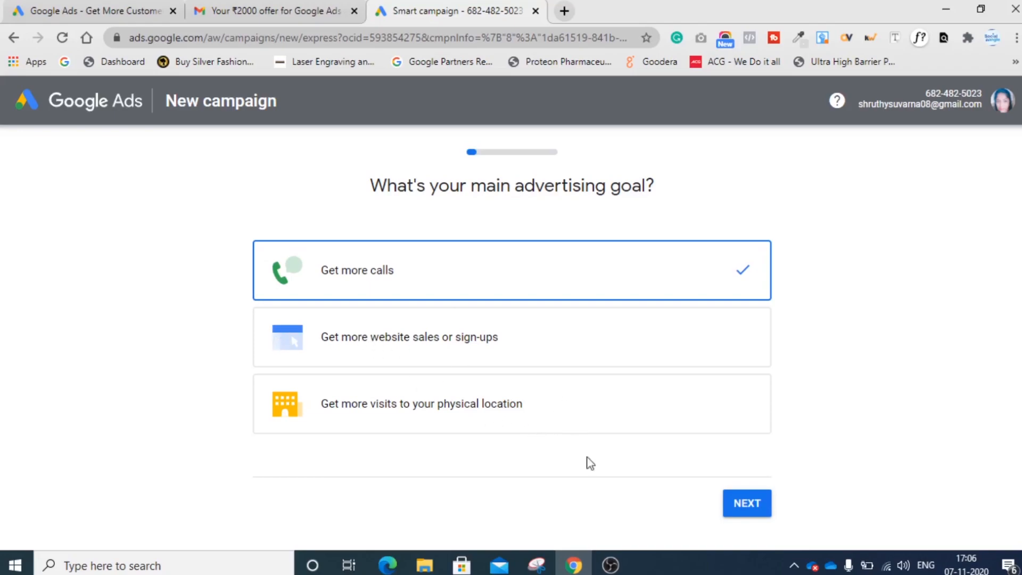
# - Switch the new campaign wizard to Expert Mode and choose to create an account without a campaign
pyautogui.scroll(-3, 532, 473)
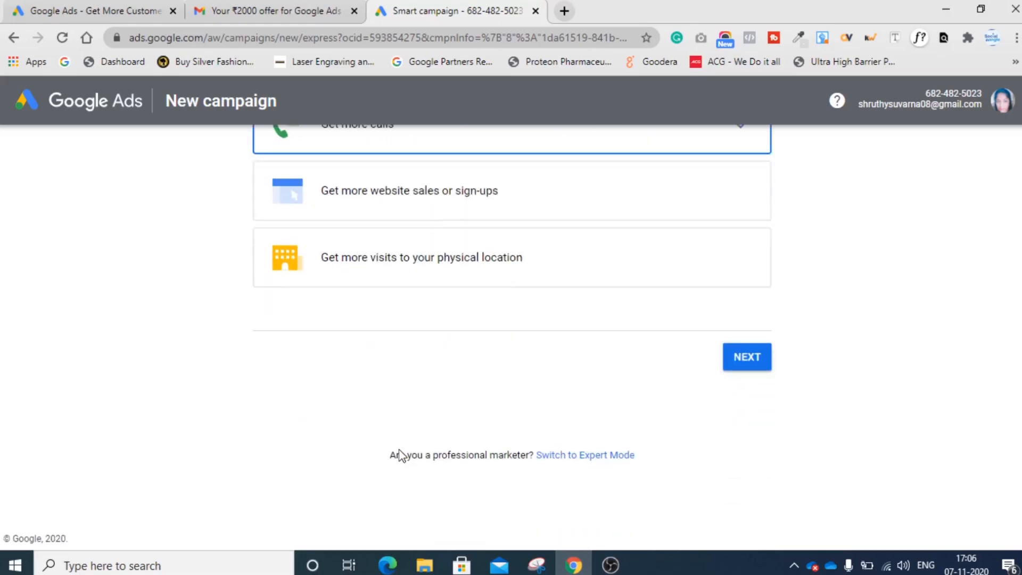
pyautogui.click(578, 457)
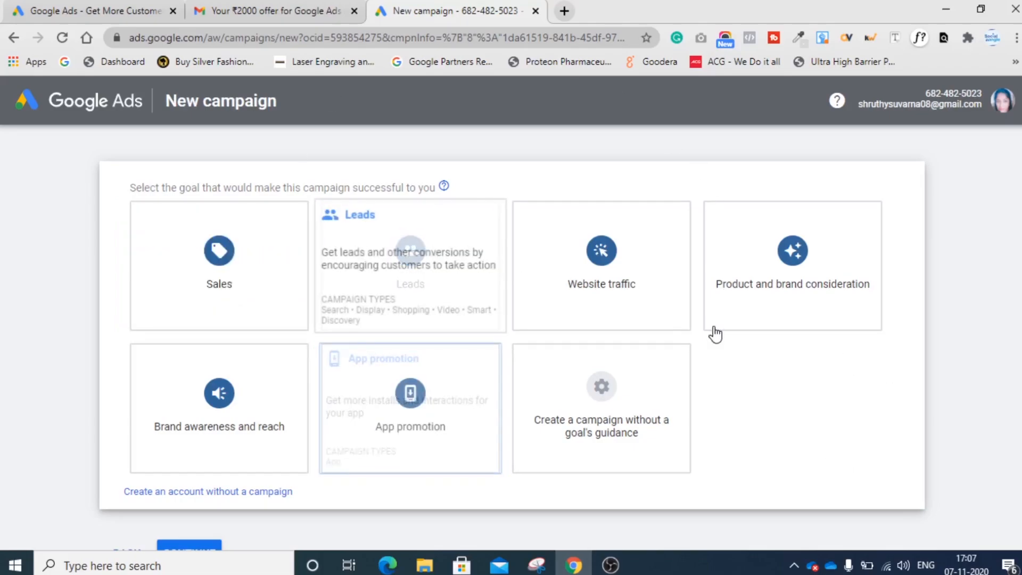
pyautogui.scroll(-2, 765, 455)
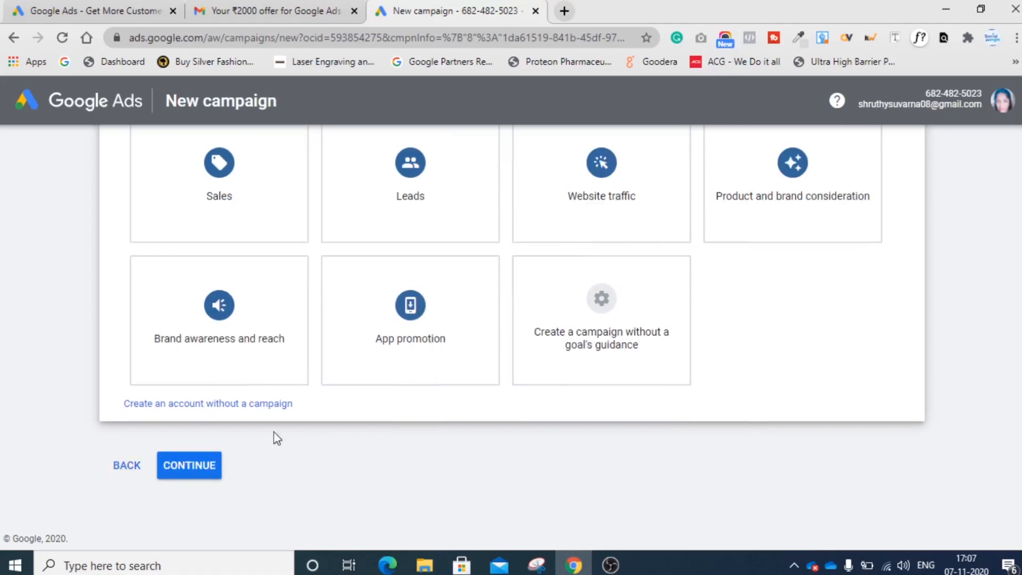
pyautogui.click(236, 406)
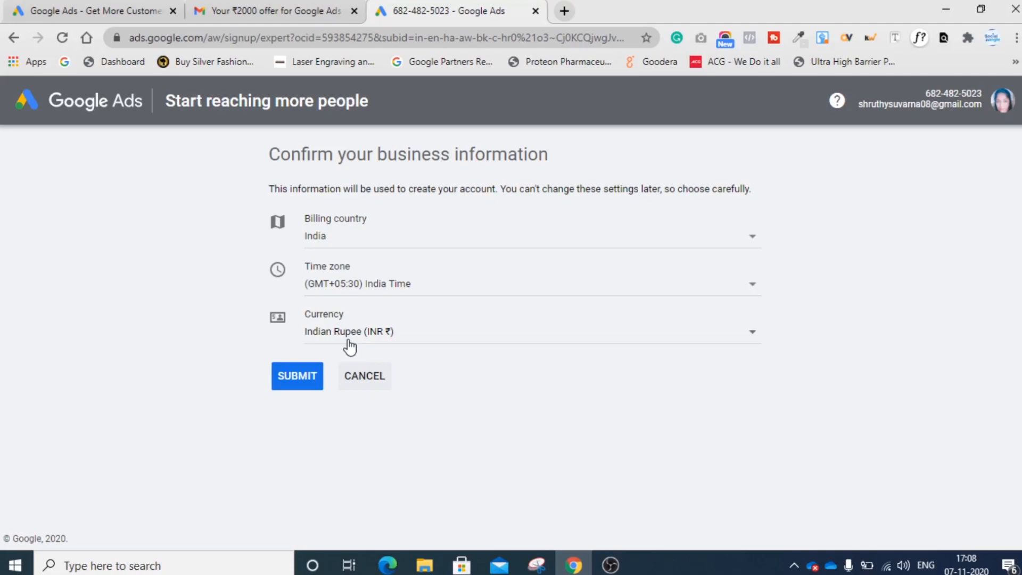
# - Submit the business information with India, India Time and Indian Rupee, and go on to explore the account
pyautogui.click(302, 379)
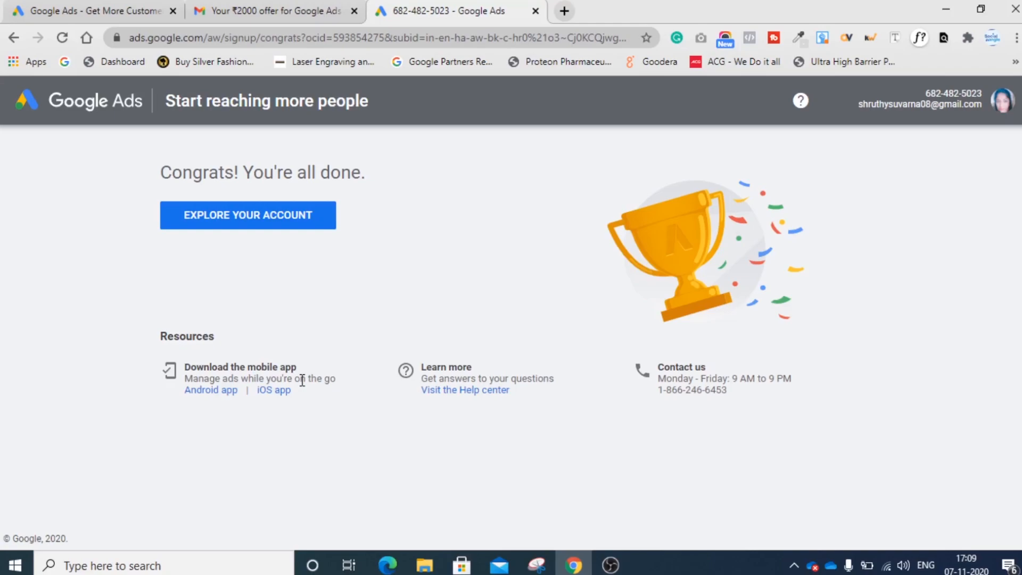
pyautogui.click(249, 226)
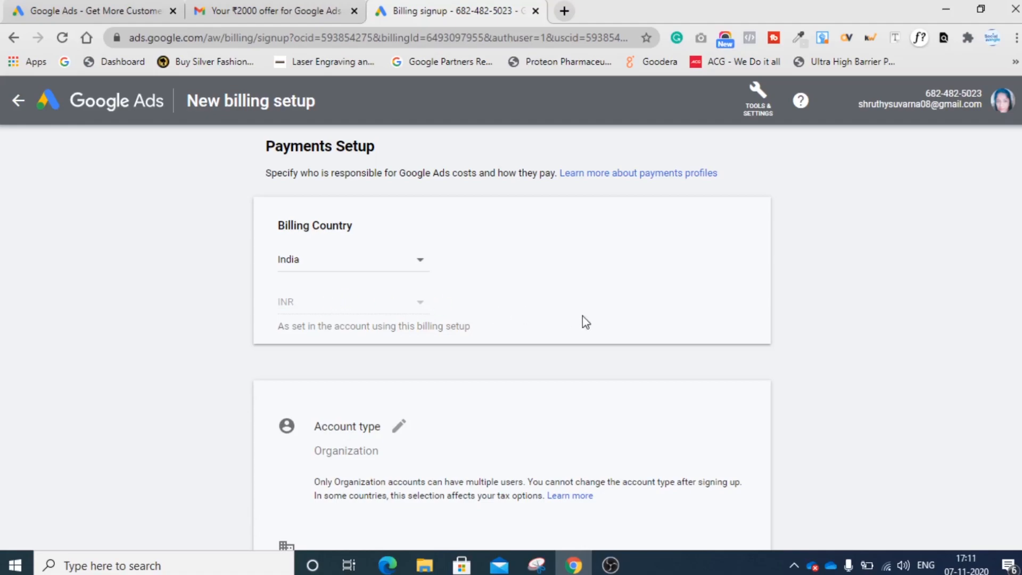
# - Change the billing account type to Individual
pyautogui.scroll(-2, 585, 322)
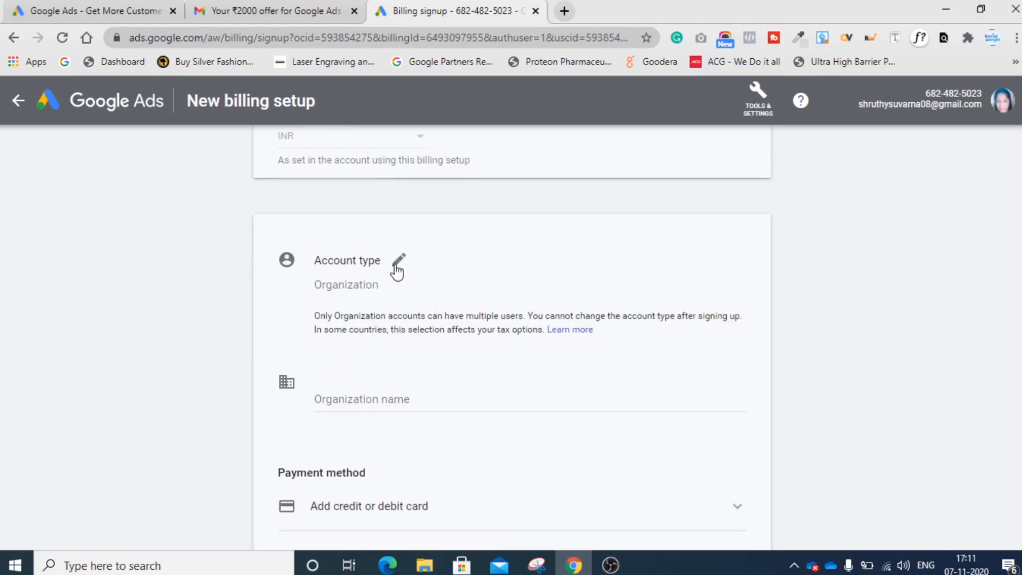
pyautogui.click(398, 261)
pyautogui.click(376, 288)
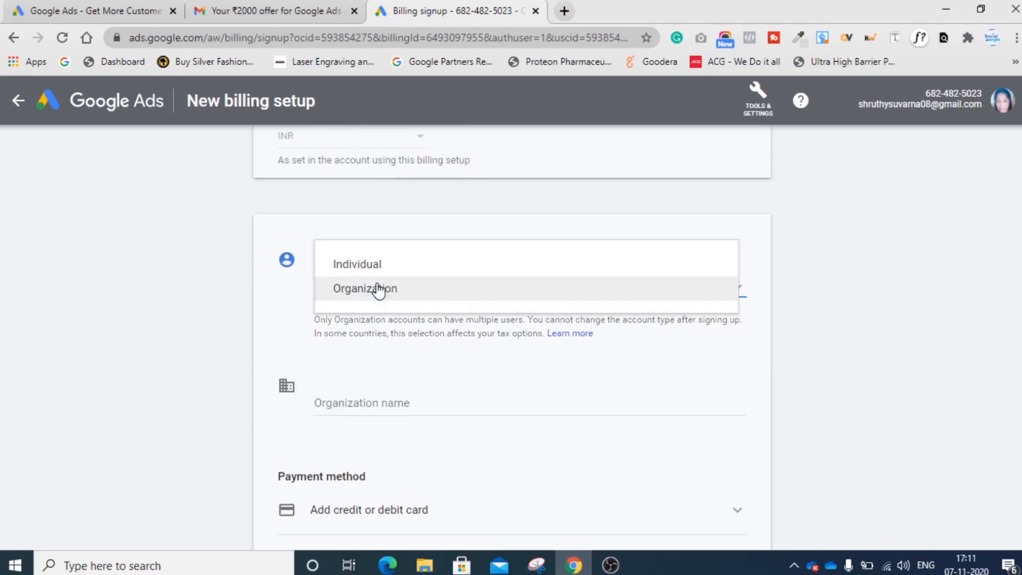
pyautogui.click(356, 265)
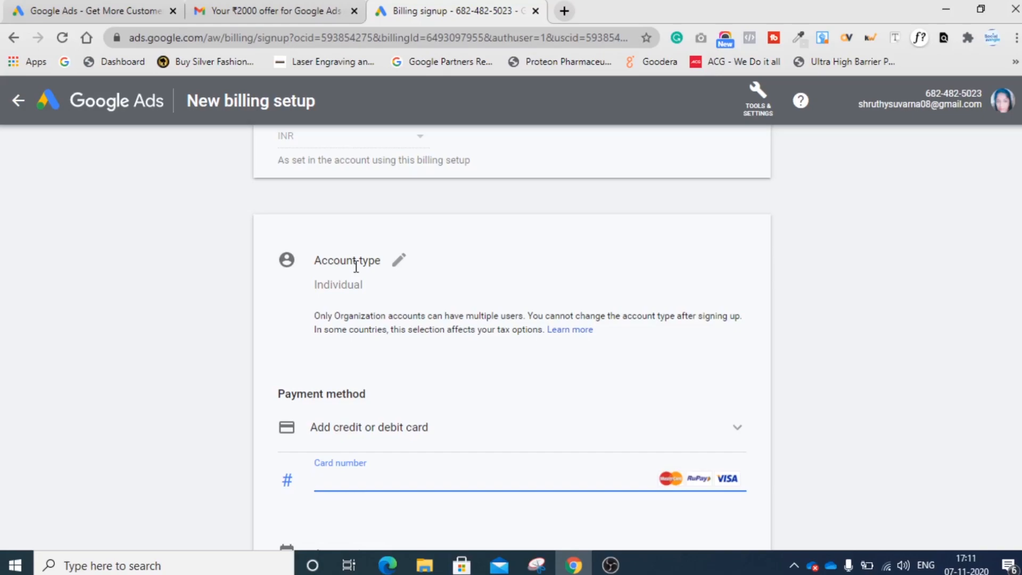
# - Review the payment method options and set the payment schedule to Manual payments
pyautogui.scroll(-2, 436, 432)
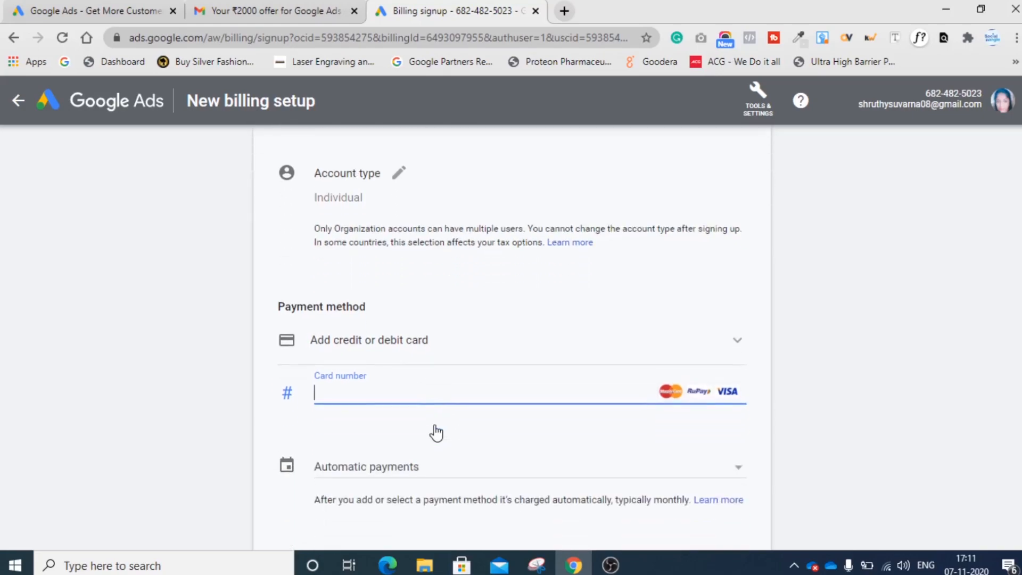
pyautogui.click(393, 347)
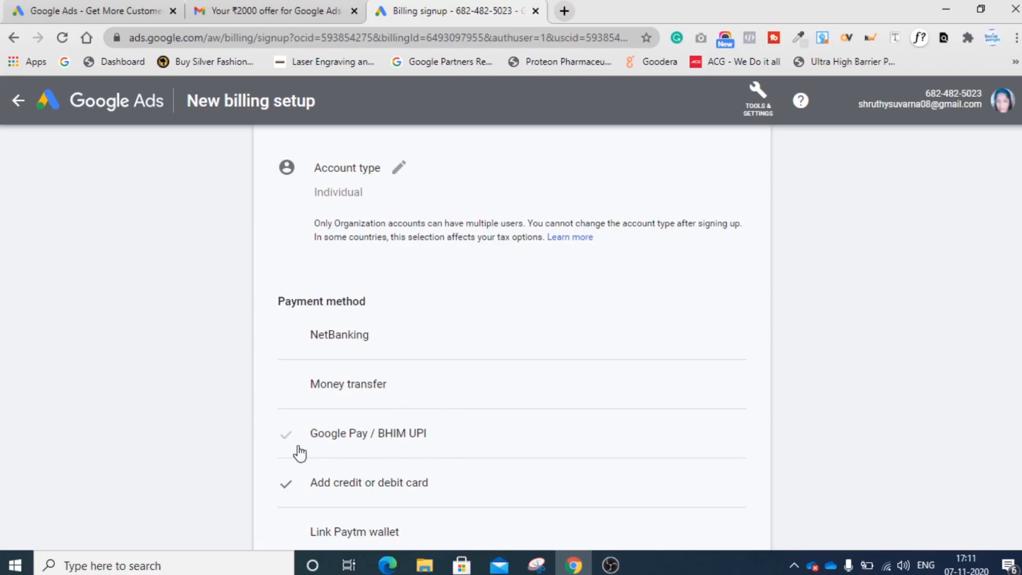
pyautogui.scroll(-1, 511, 415)
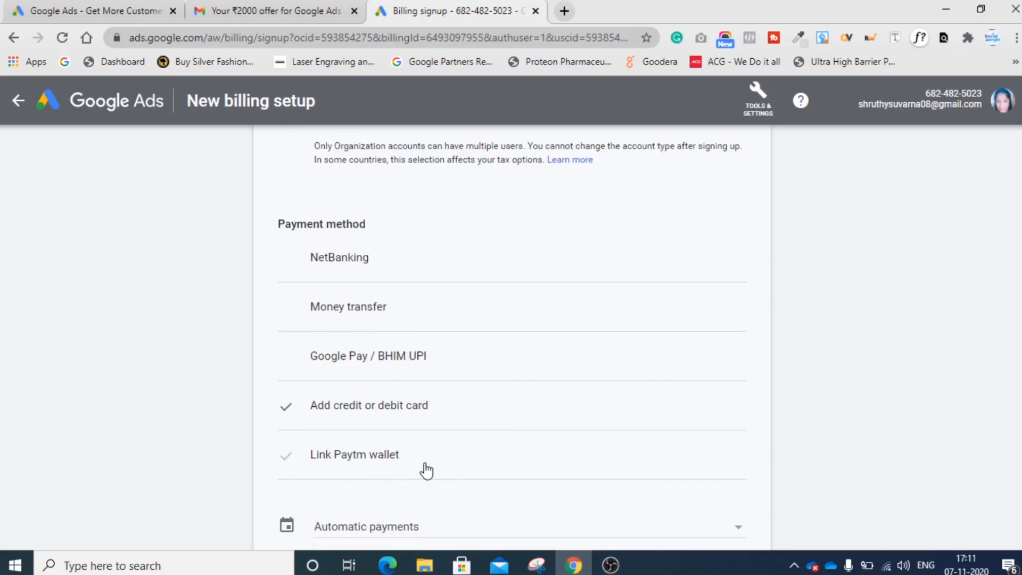
pyautogui.scroll(-3, 433, 466)
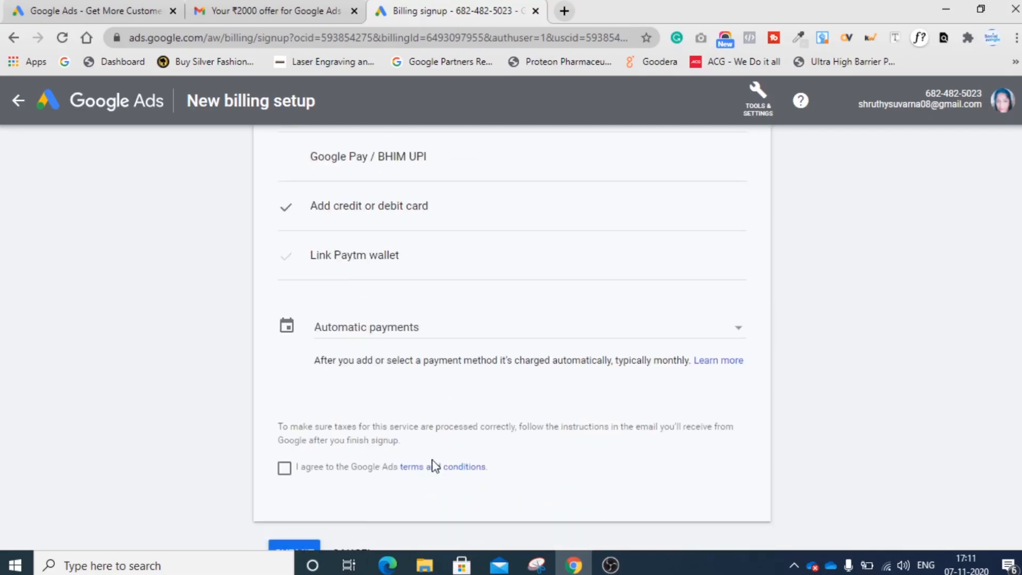
pyautogui.click(352, 327)
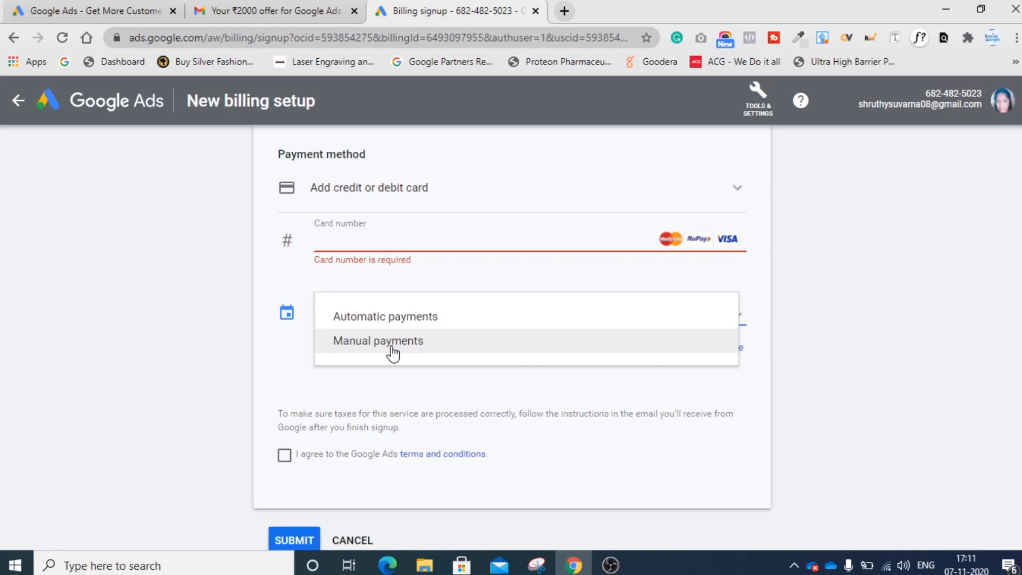
pyautogui.click(393, 352)
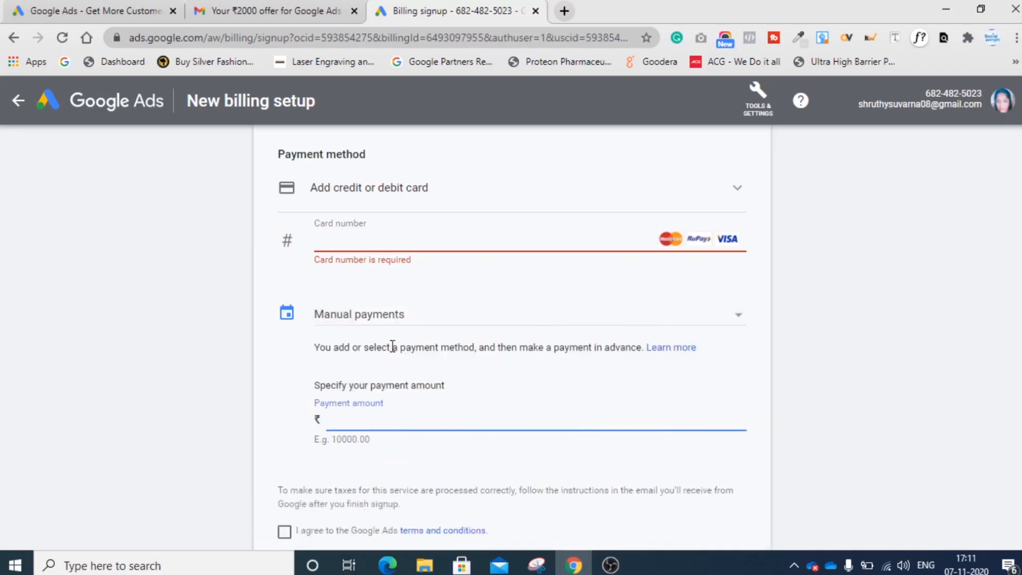
# - Enter a manual payment amount of ₹500
pyautogui.click(378, 239)
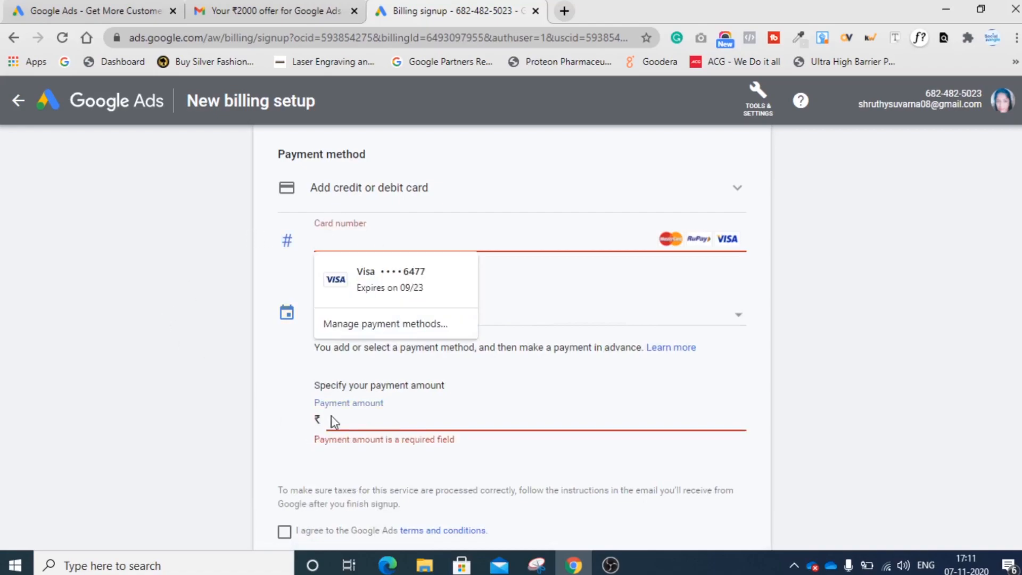
pyautogui.click(377, 418)
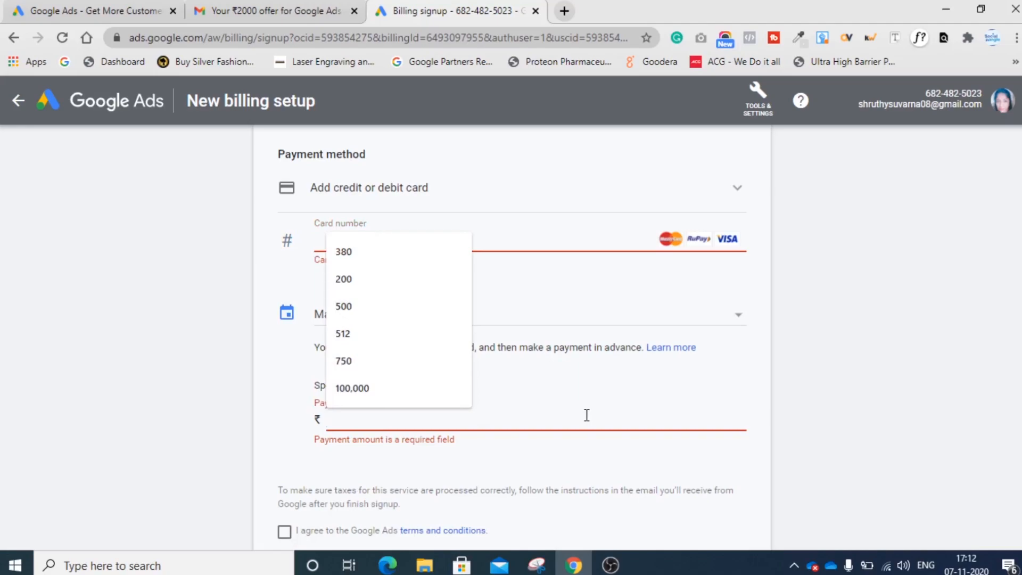
pyautogui.write('500')
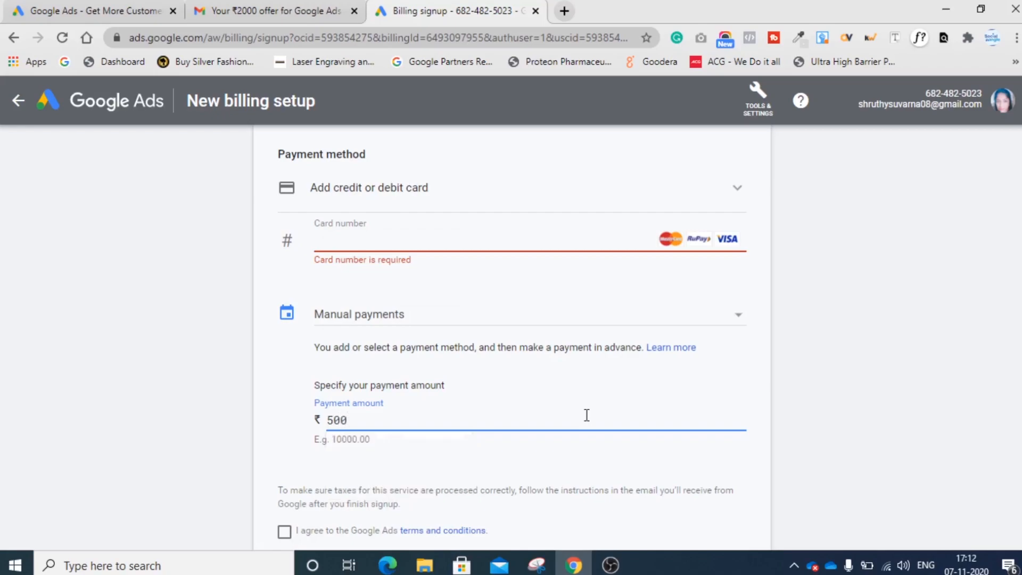
pyautogui.click(612, 473)
# - Enter the Paytm wallet verification code (OTP) and move on to the address fields
pyautogui.scroll(-2, 612, 475)
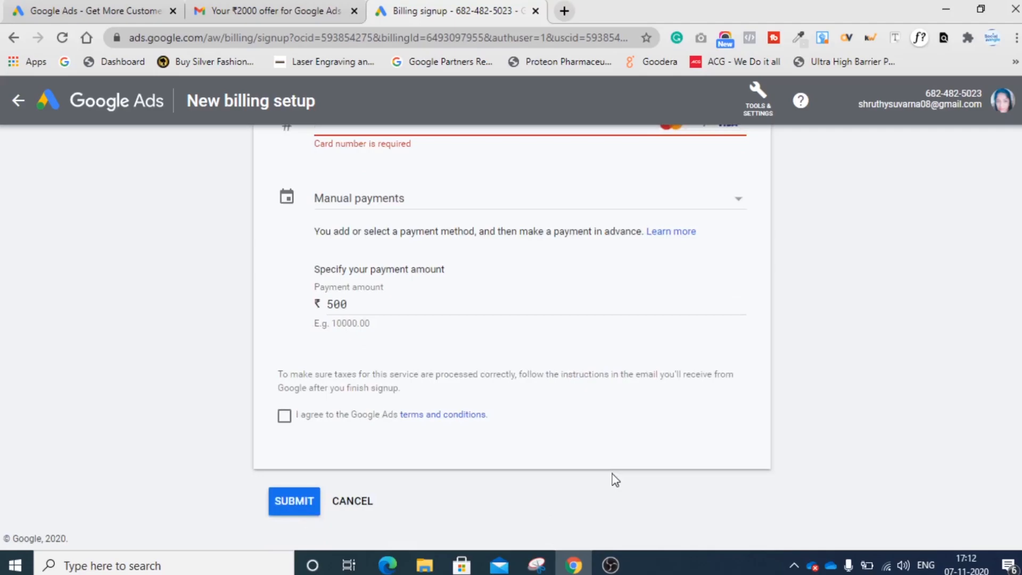
pyautogui.scroll(5, 612, 479)
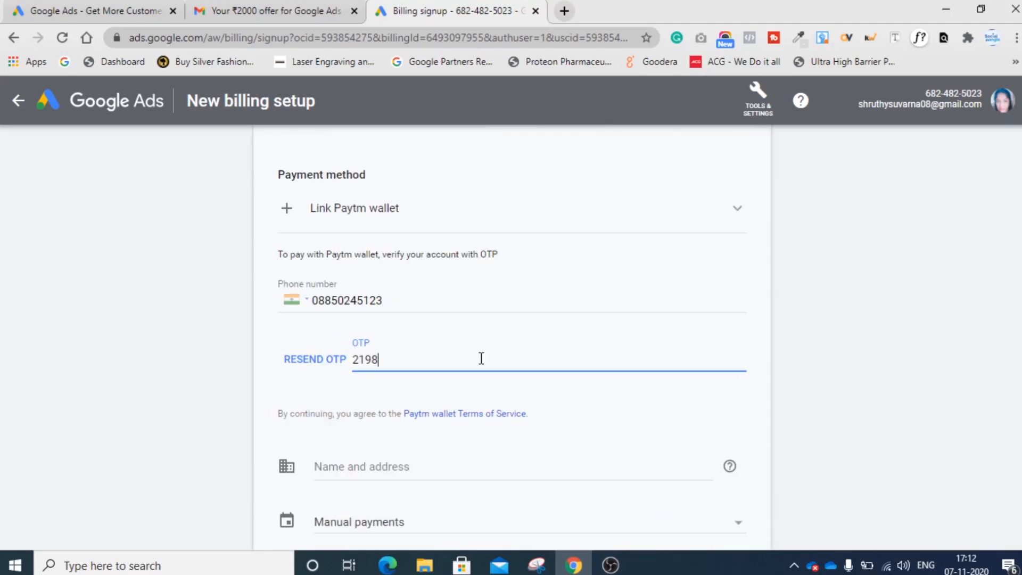
pyautogui.write('41')
pyautogui.press('Tab')
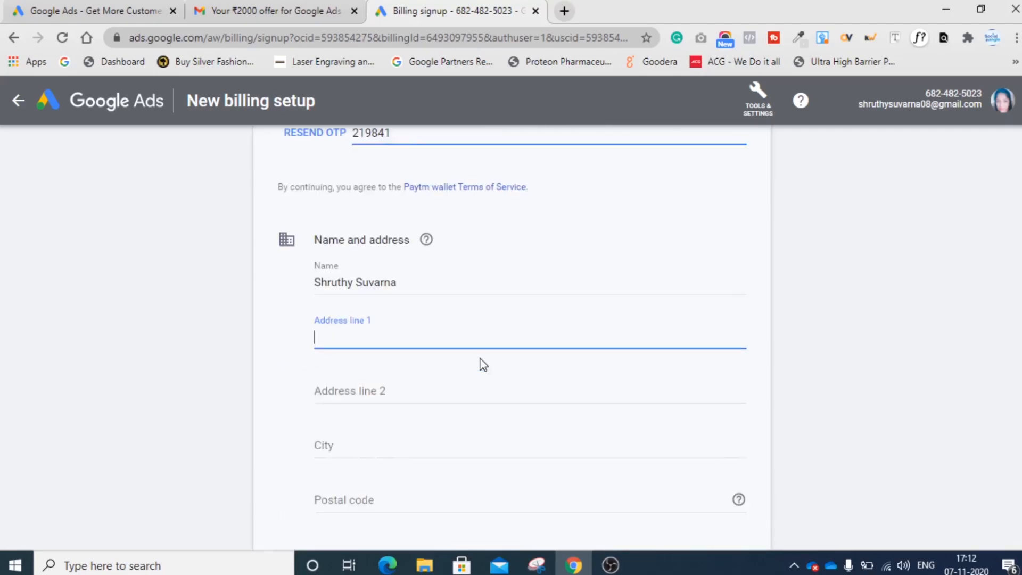
# - Agree to the Google Ads terms and conditions and submit the billing setup
pyautogui.scroll(-2, 480, 362)
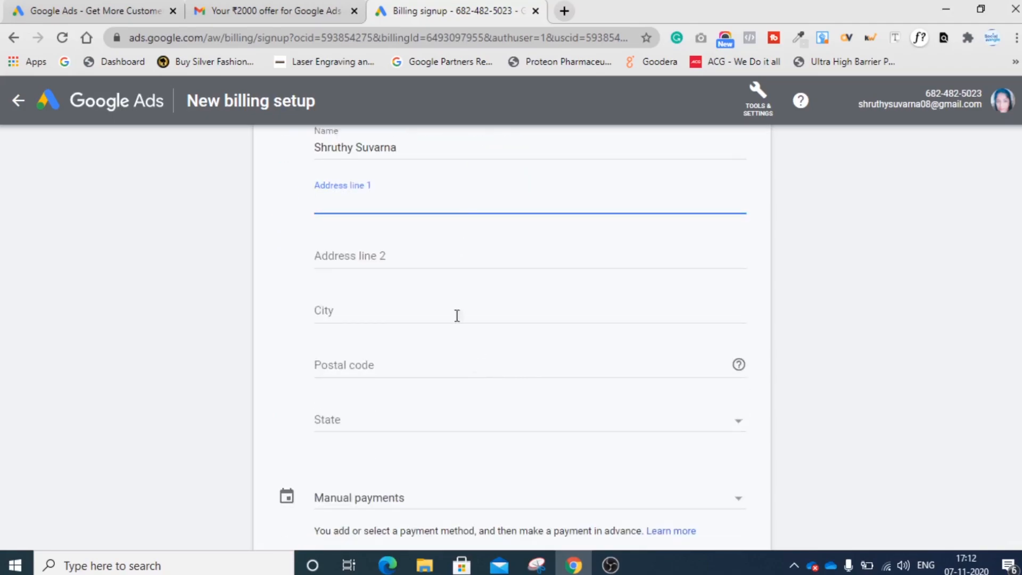
pyautogui.scroll(-4, 458, 393)
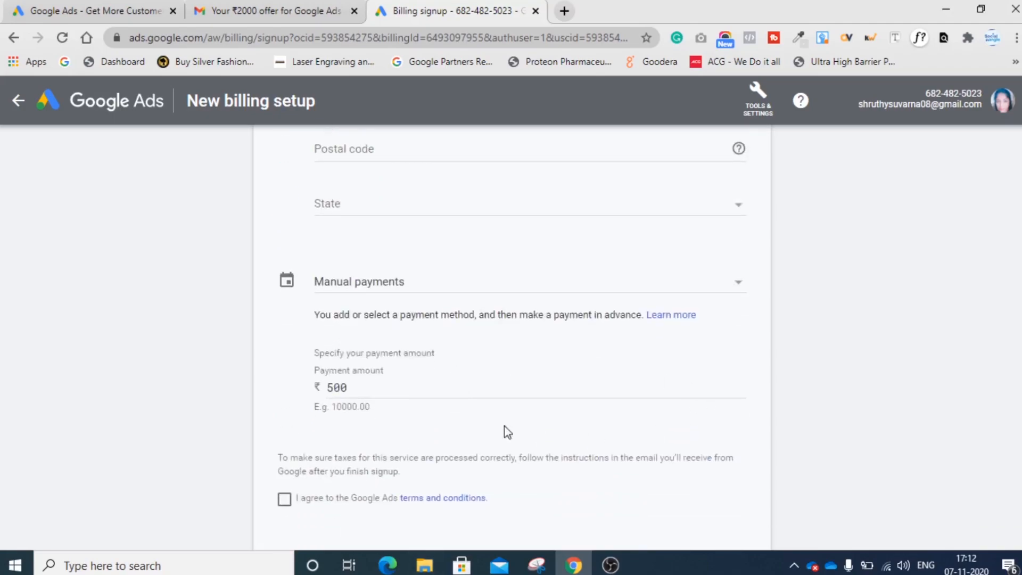
pyautogui.scroll(-1, 474, 423)
pyautogui.click(284, 416)
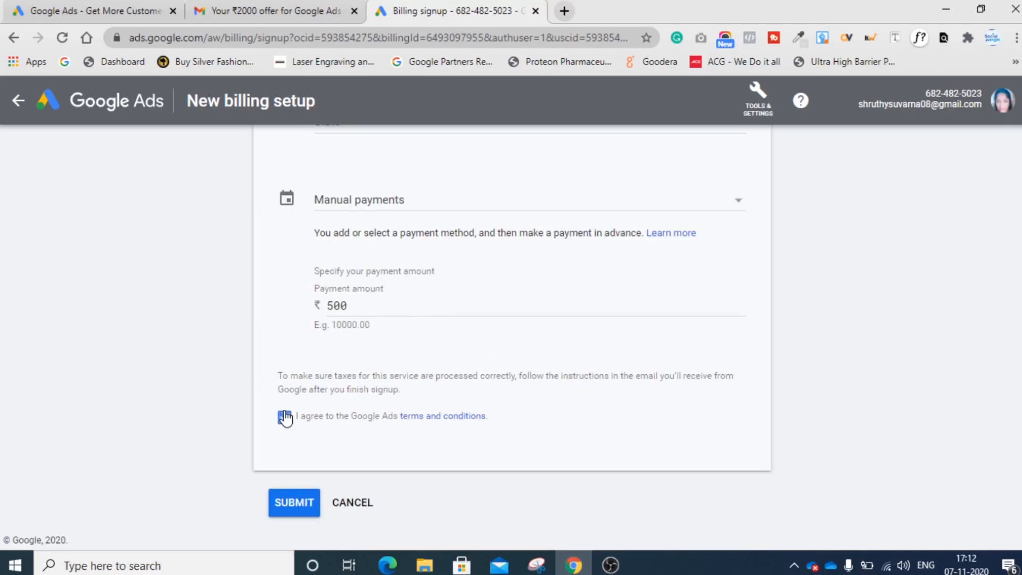
pyautogui.click(283, 501)
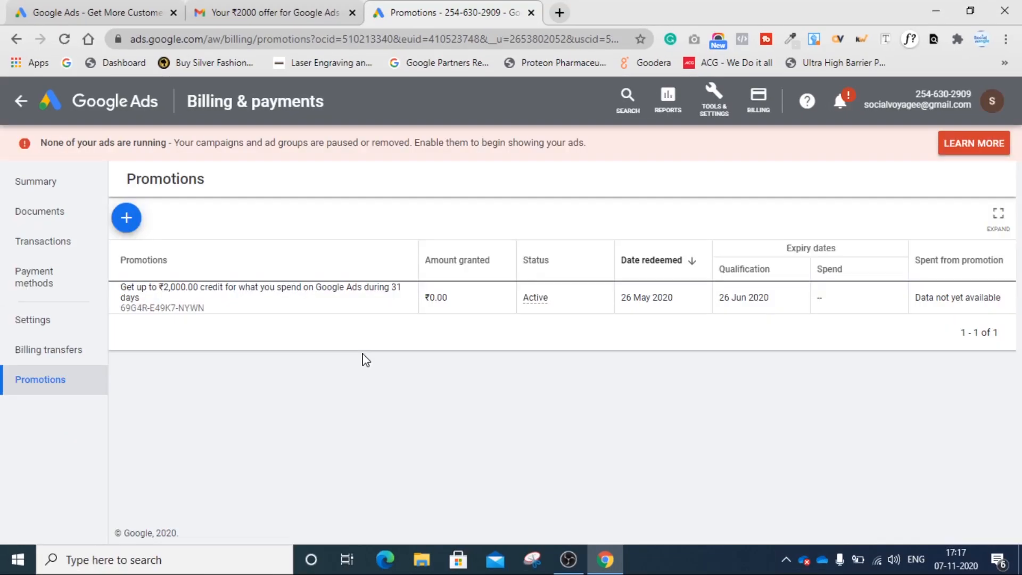
# - Open the billing Promotions page and start adding a new promotional code
pyautogui.click(759, 118)
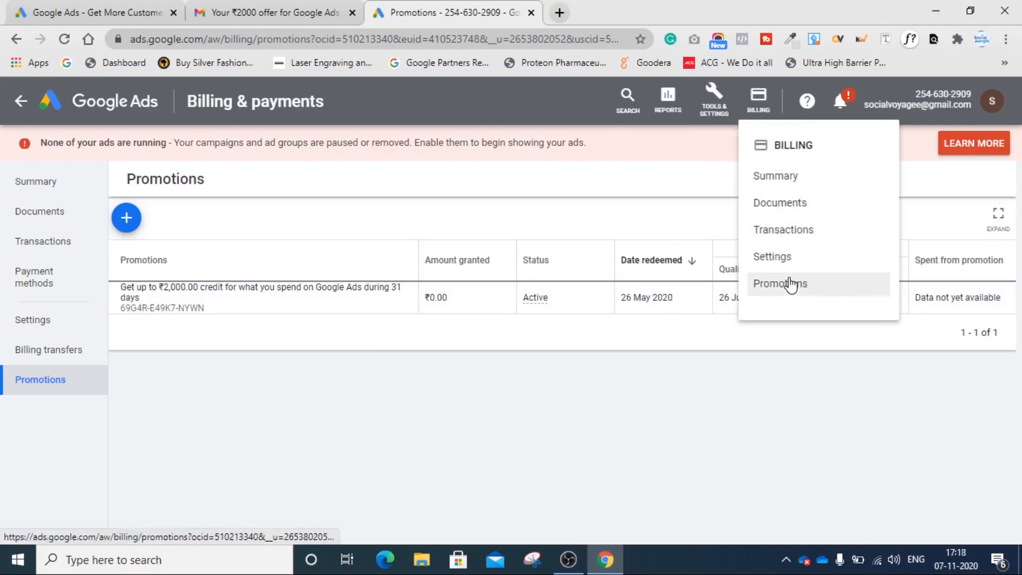
pyautogui.click(791, 284)
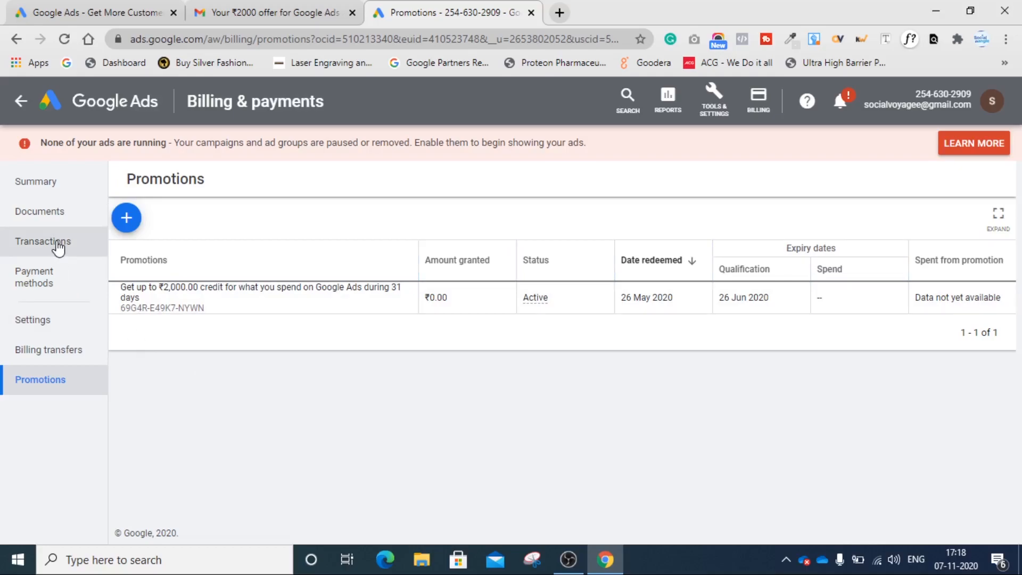
pyautogui.click(126, 218)
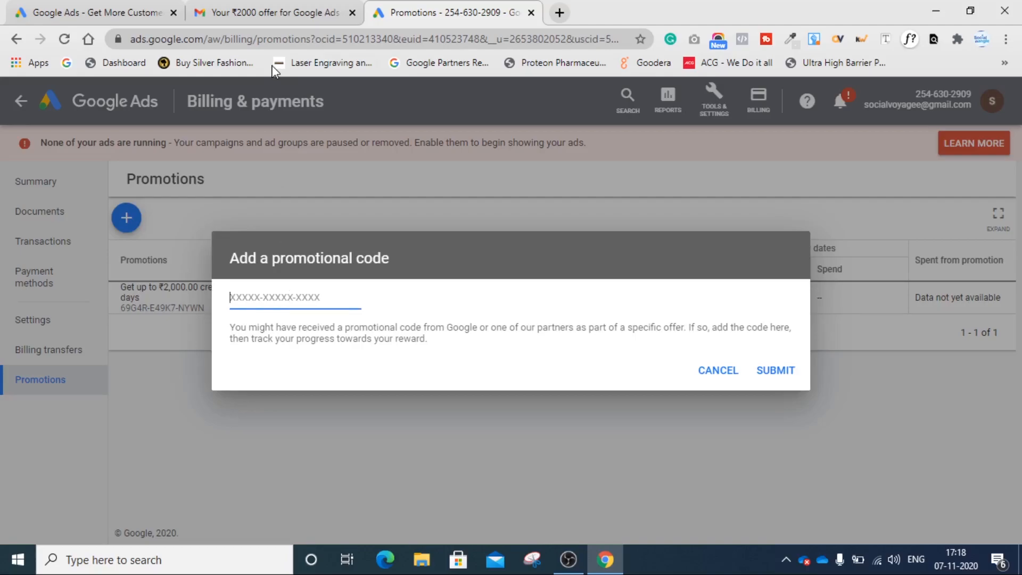
# - Switch to the Gmail offer email, copy the ₹2000 offer code, and return to Google Ads
pyautogui.click(274, 13)
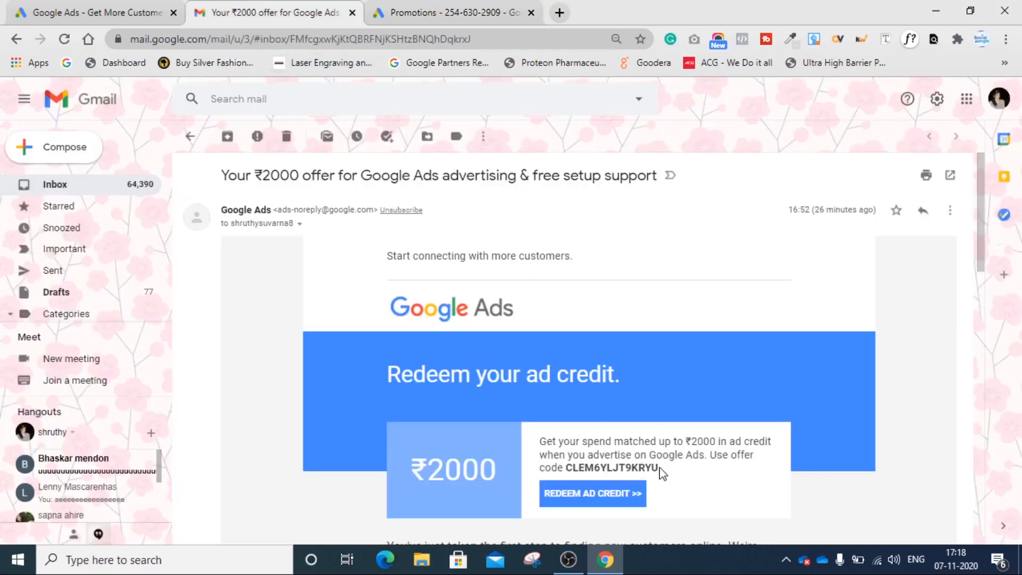
pyautogui.doubleClick(569, 469)
pyautogui.moveTo(570, 469); pyautogui.dragTo(567, 470)
pyautogui.hotkey('ctrl', 'c')
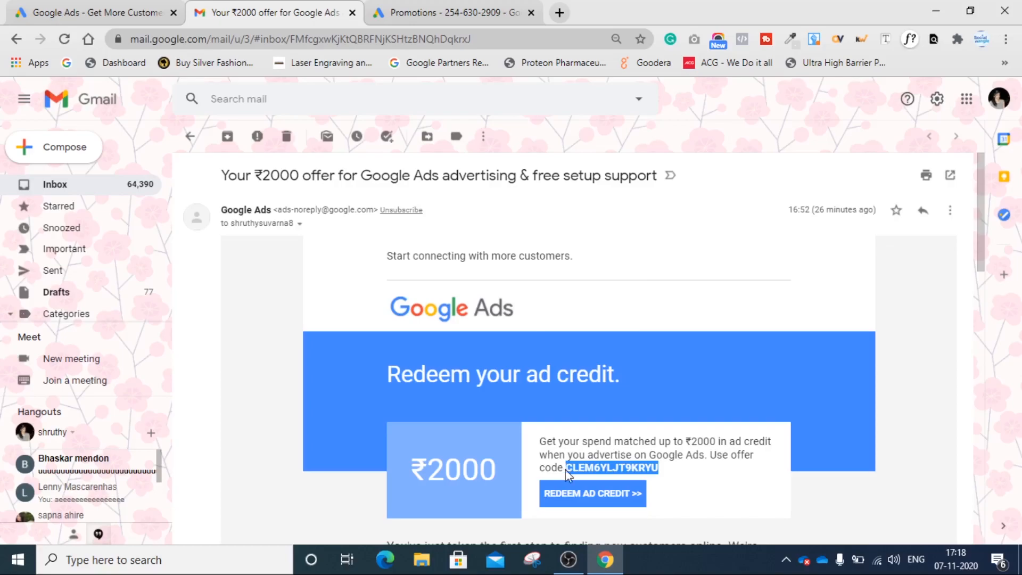
pyautogui.click(454, 4)
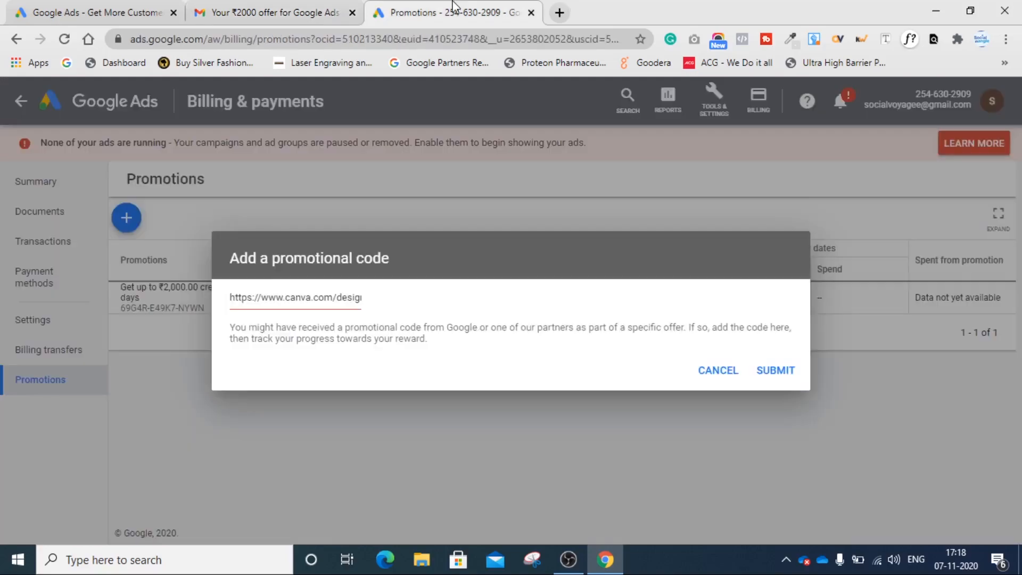
# - Try to redeem the copied offer code as a promotional code, then cancel the dialog
pyautogui.click(321, 301)
pyautogui.hotkey('ctrl', 'a')
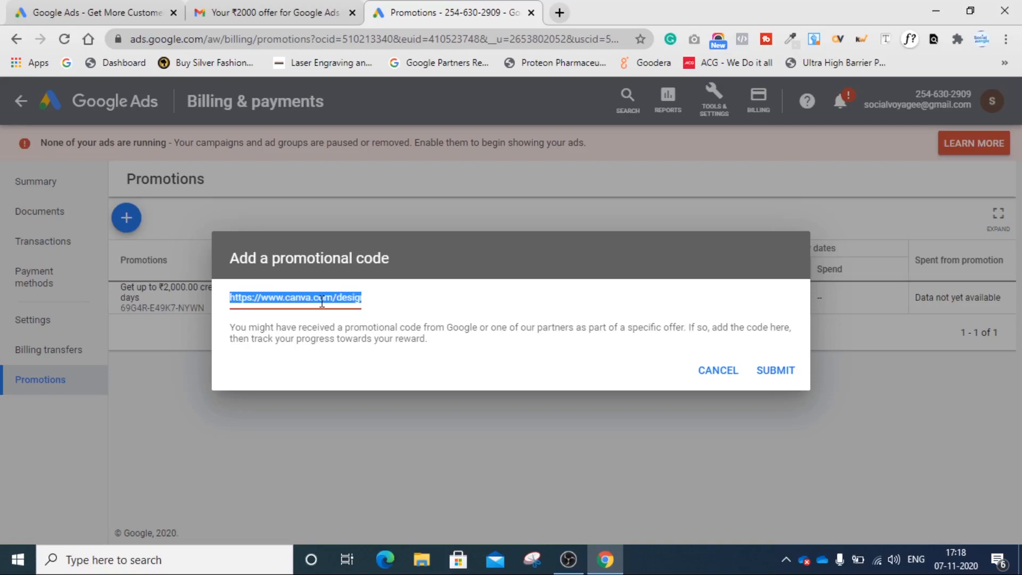
pyautogui.press('BackSpace')
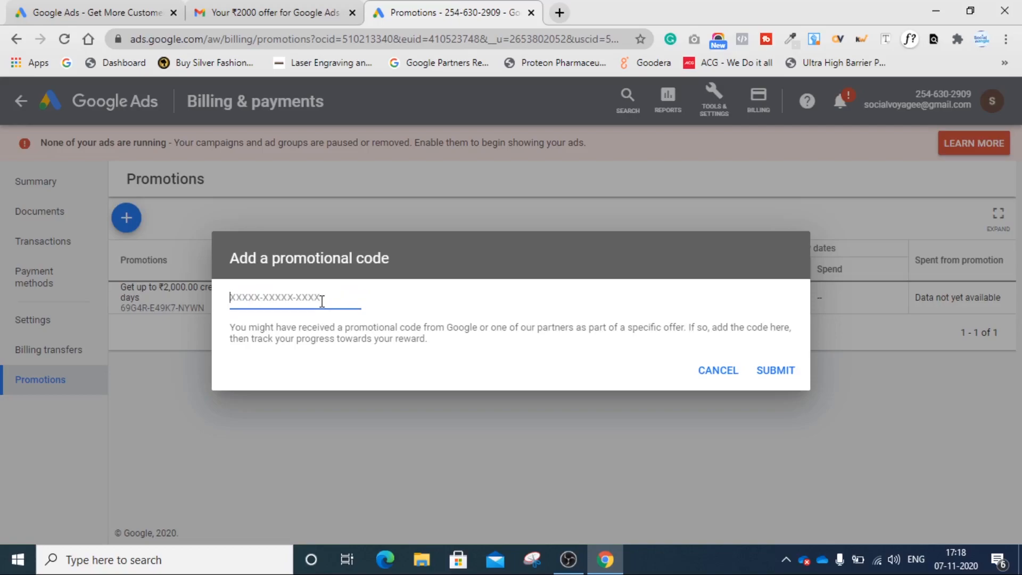
pyautogui.hotkey('ctrl', 'v')
pyautogui.click(763, 372)
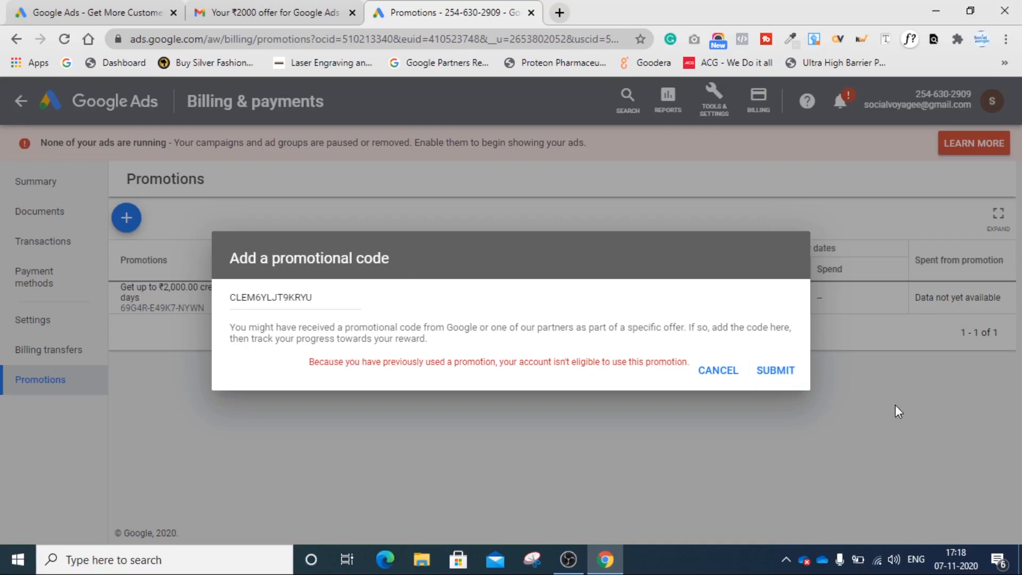
pyautogui.click(774, 374)
pyautogui.click(722, 378)
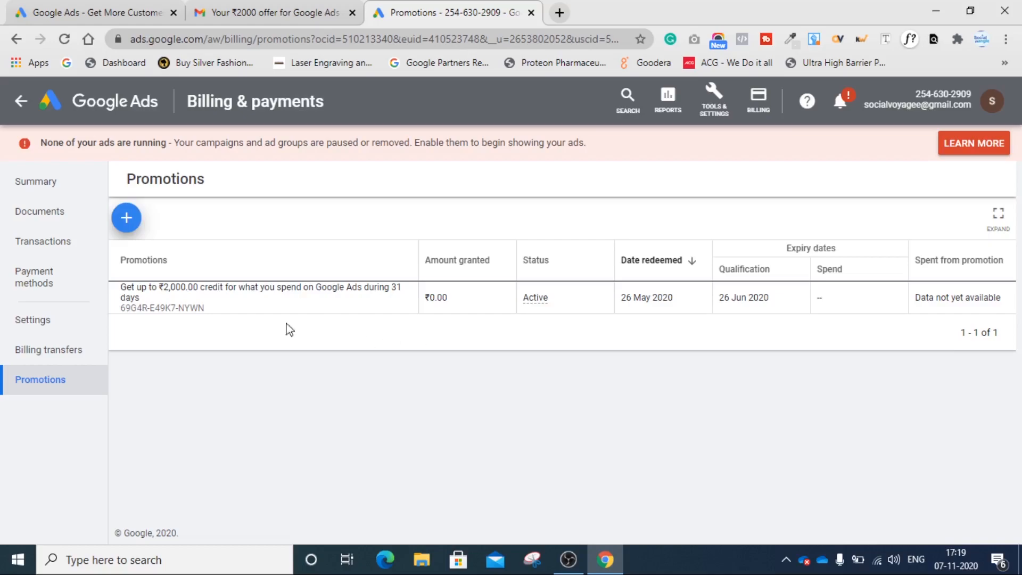
# - Review the billing summary page and the Make a payment method options
pyautogui.click(36, 181)
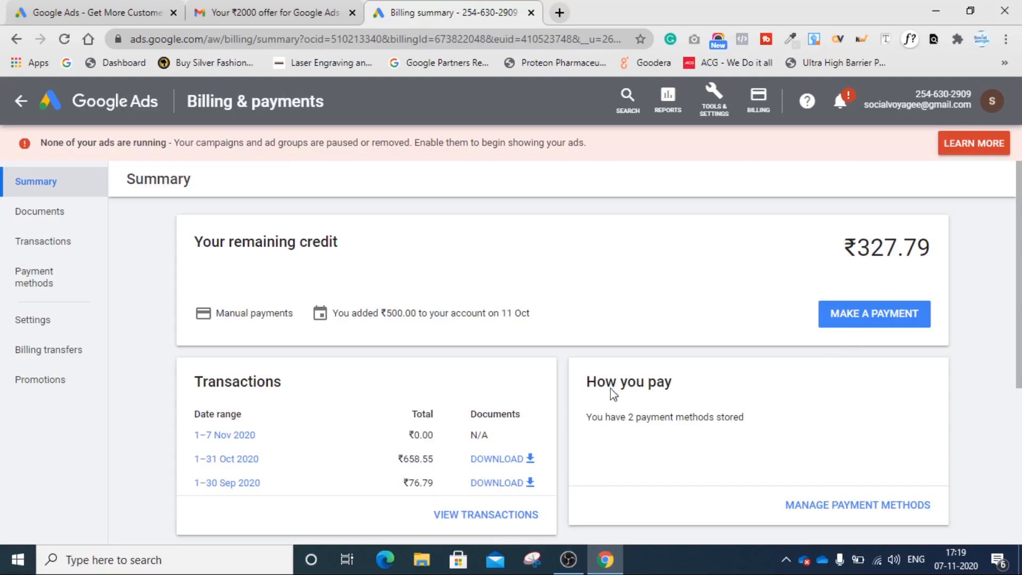
pyautogui.scroll(-5, 866, 399)
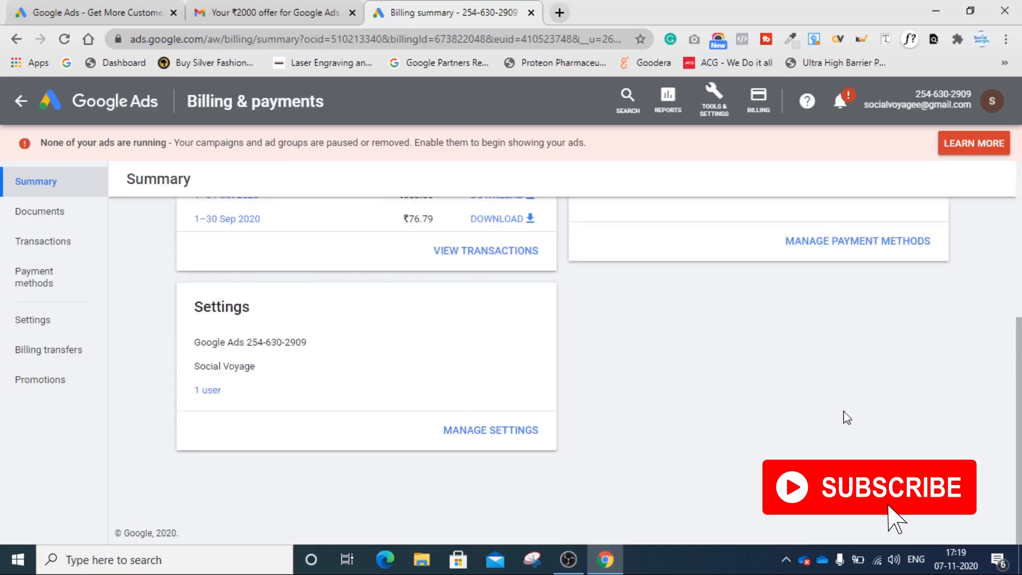
pyautogui.scroll(5, 565, 424)
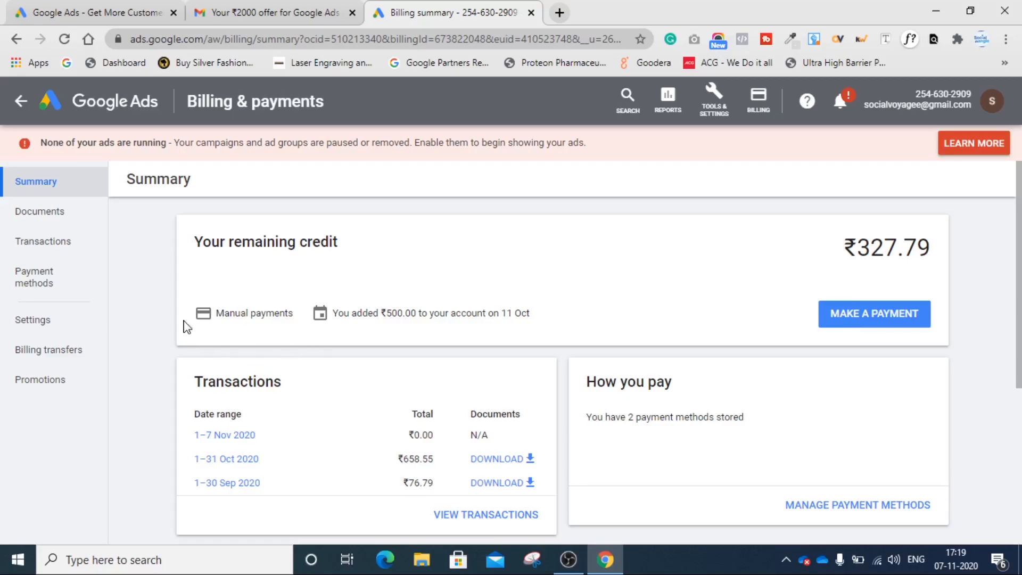
pyautogui.click(865, 322)
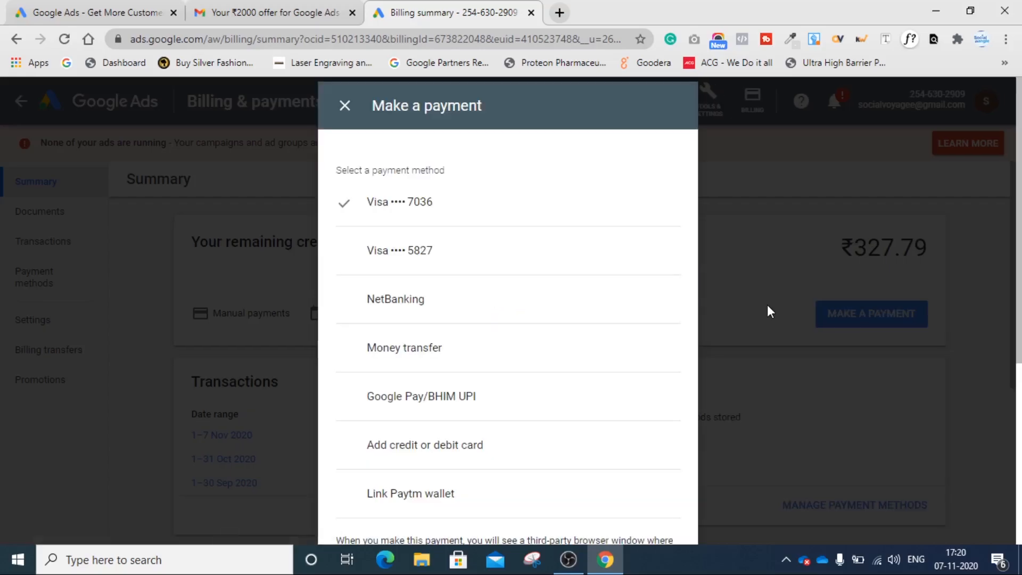
pyautogui.click(342, 111)
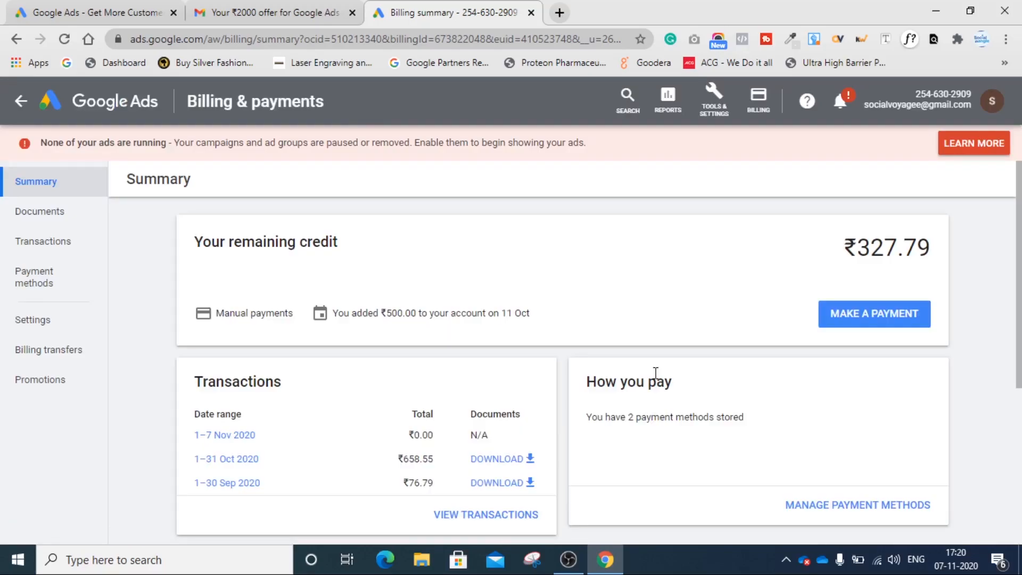
# - Open the Linked accounts page from Tools & Settings
pyautogui.click(716, 119)
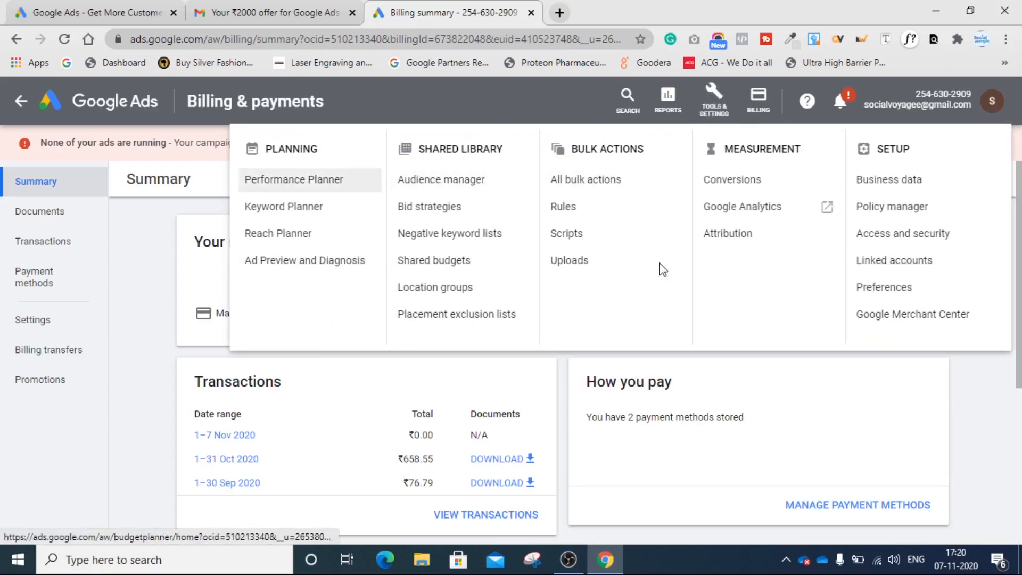
pyautogui.click(270, 213)
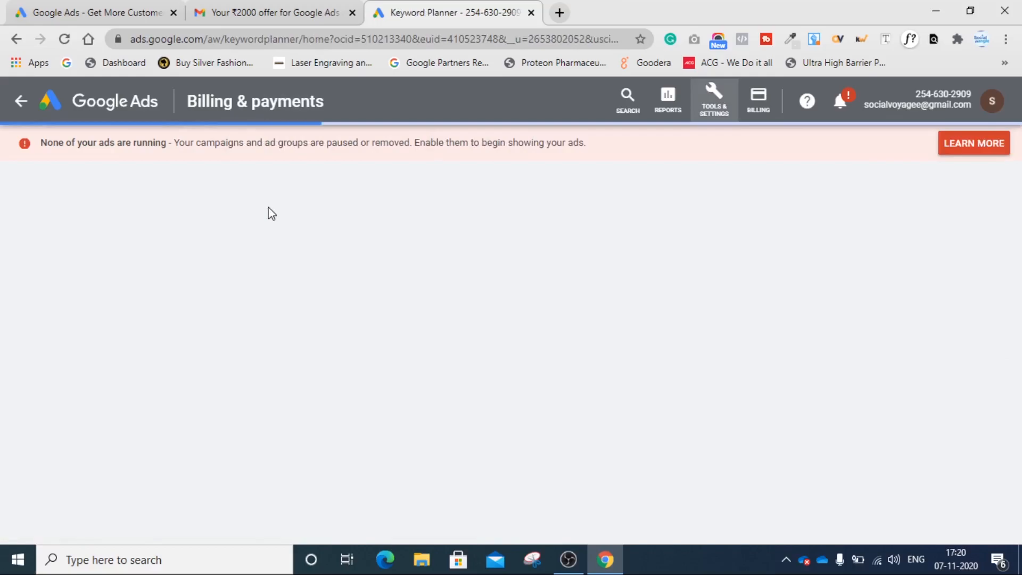
pyautogui.click(724, 113)
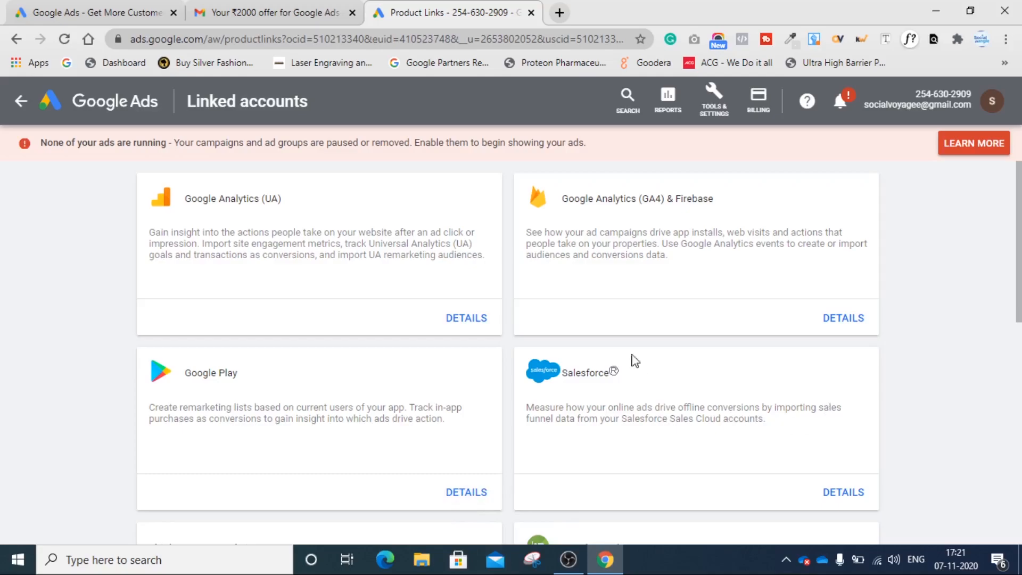
# - Open the YouTube account linking details
pyautogui.scroll(-3, 591, 294)
pyautogui.scroll(-5, 388, 420)
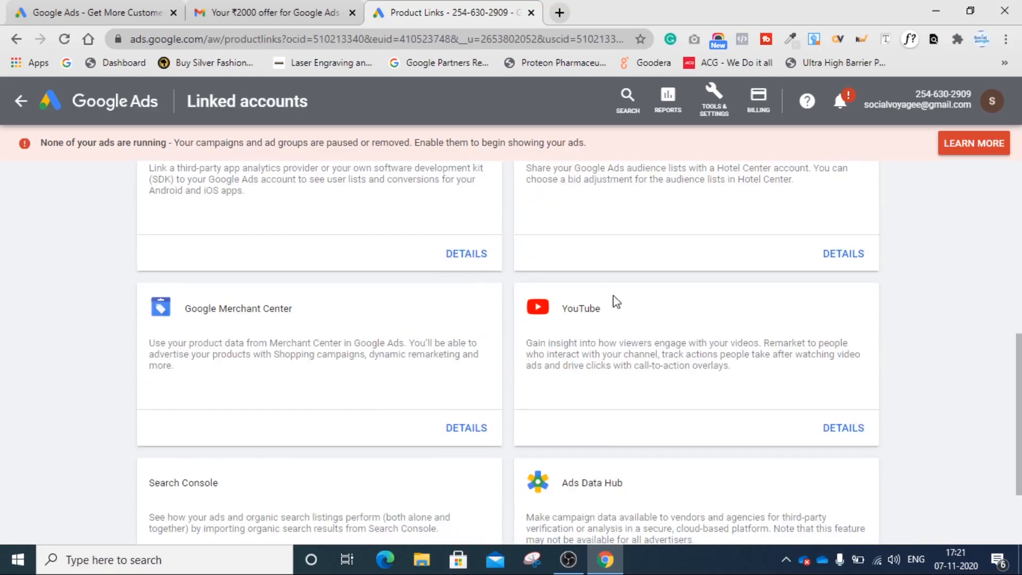
pyautogui.click(846, 429)
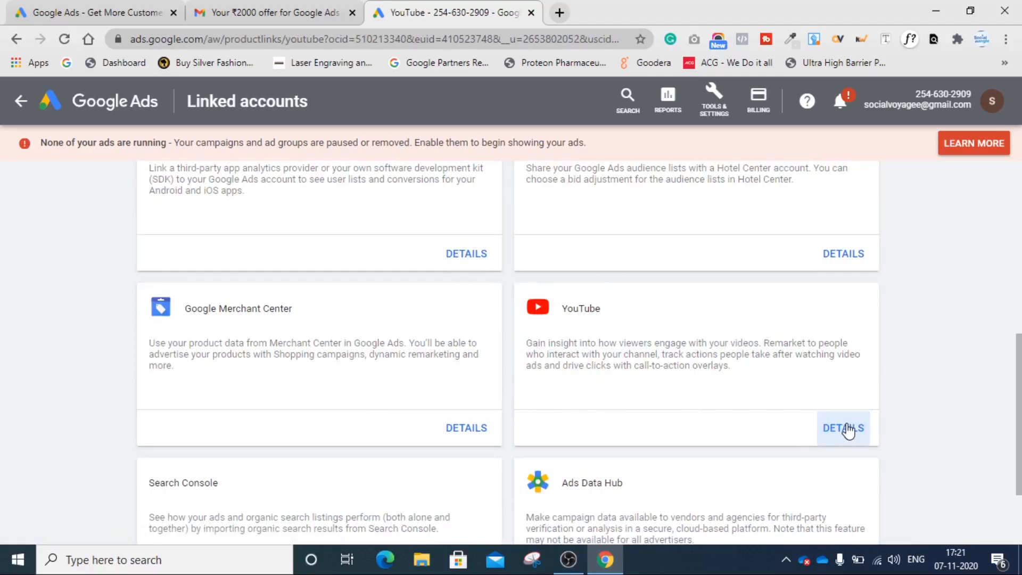